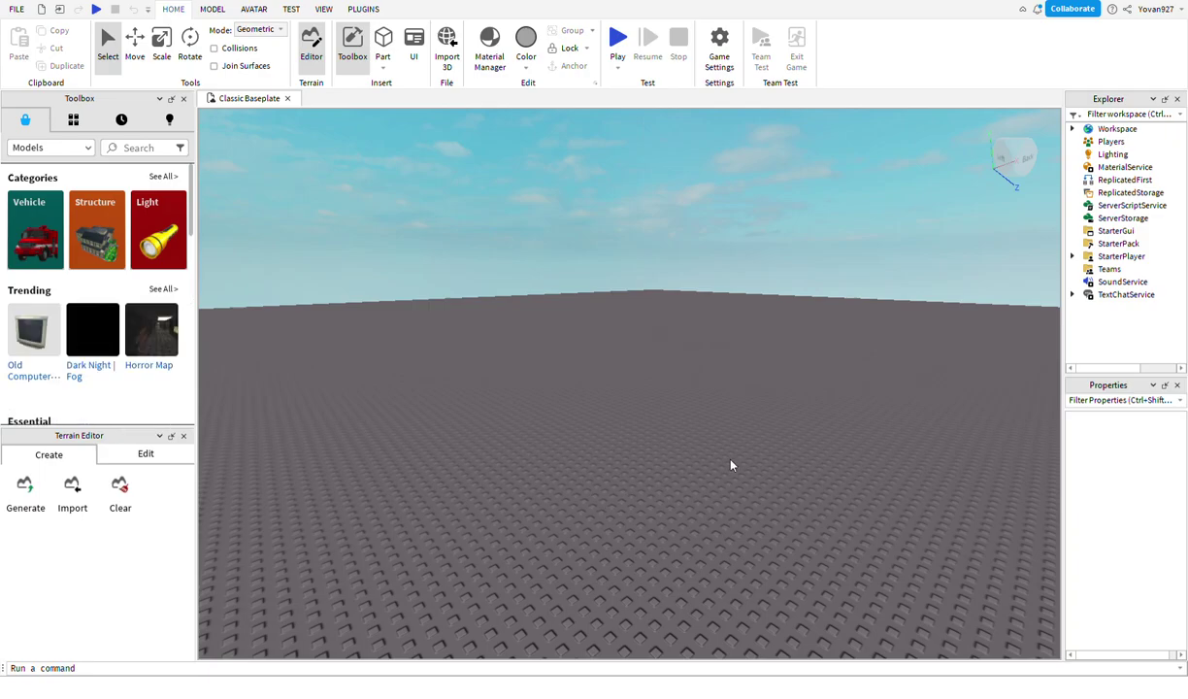
# Step: Tilt the view over the baseplate and search the Toolbox models for 'brookhaven'
pyautogui.moveTo(732, 467); pyautogui.dragTo(705, 442, button='right')
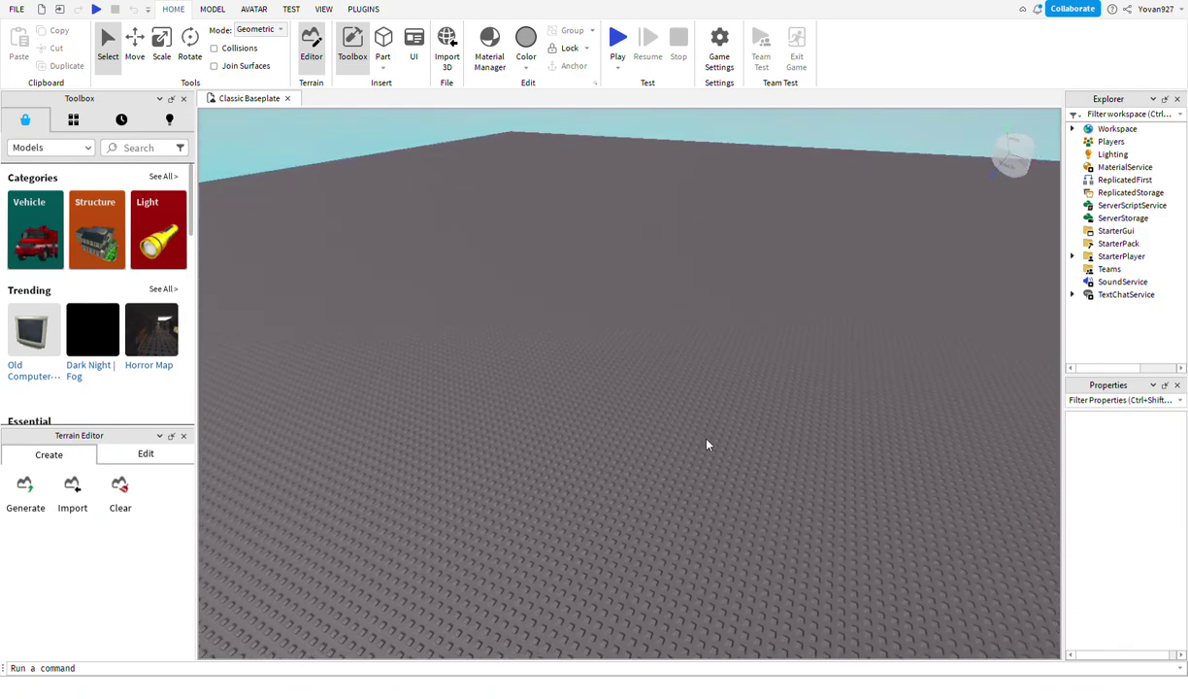
pyautogui.scroll(5, 704, 442)
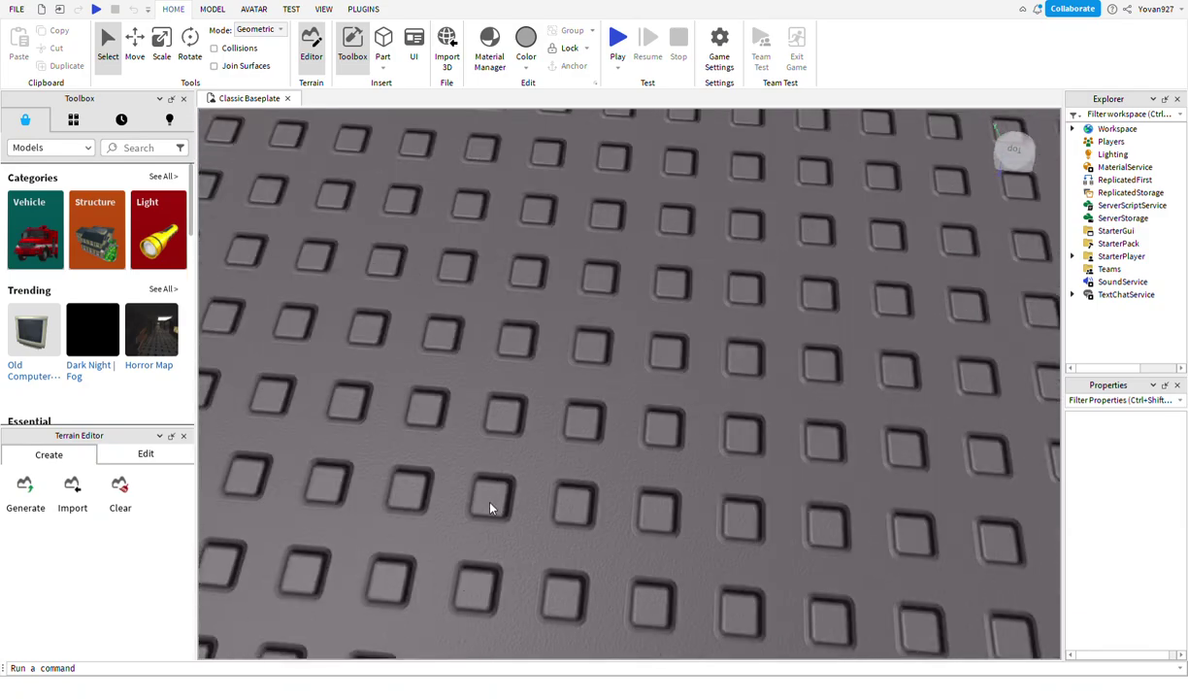
pyautogui.moveTo(490, 508); pyautogui.dragTo(505, 508, button='right')
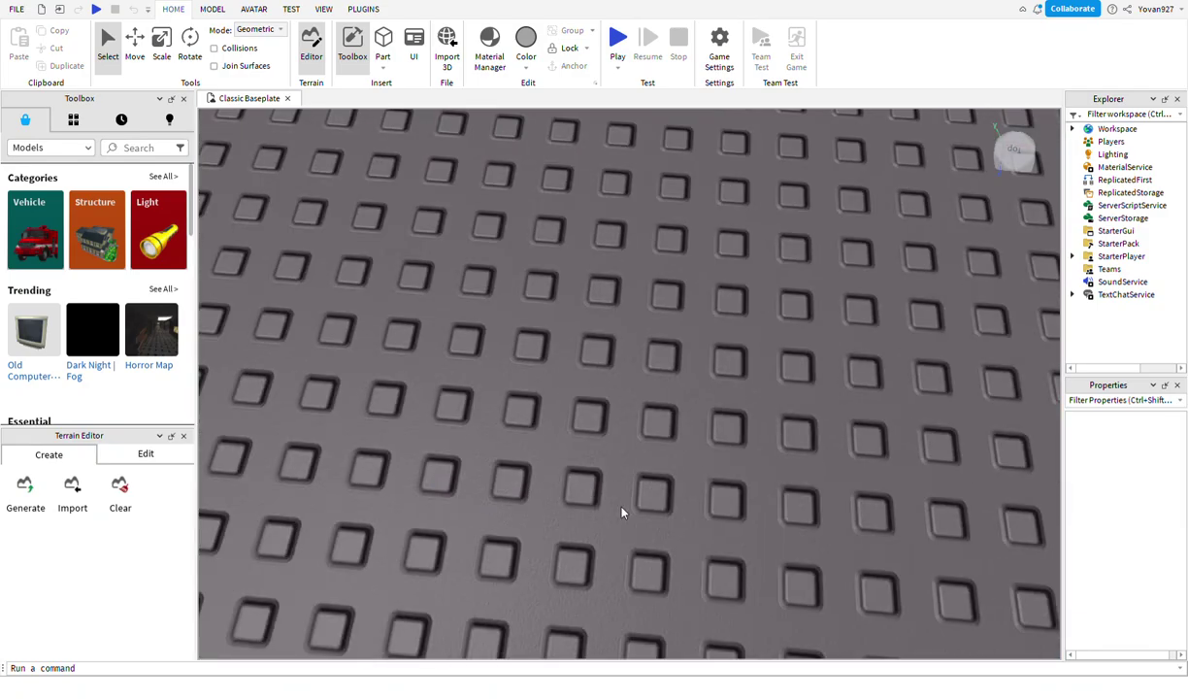
pyautogui.scroll(-2, 622, 512)
pyautogui.scroll(-3, 615, 510)
pyautogui.scroll(-3, 615, 511)
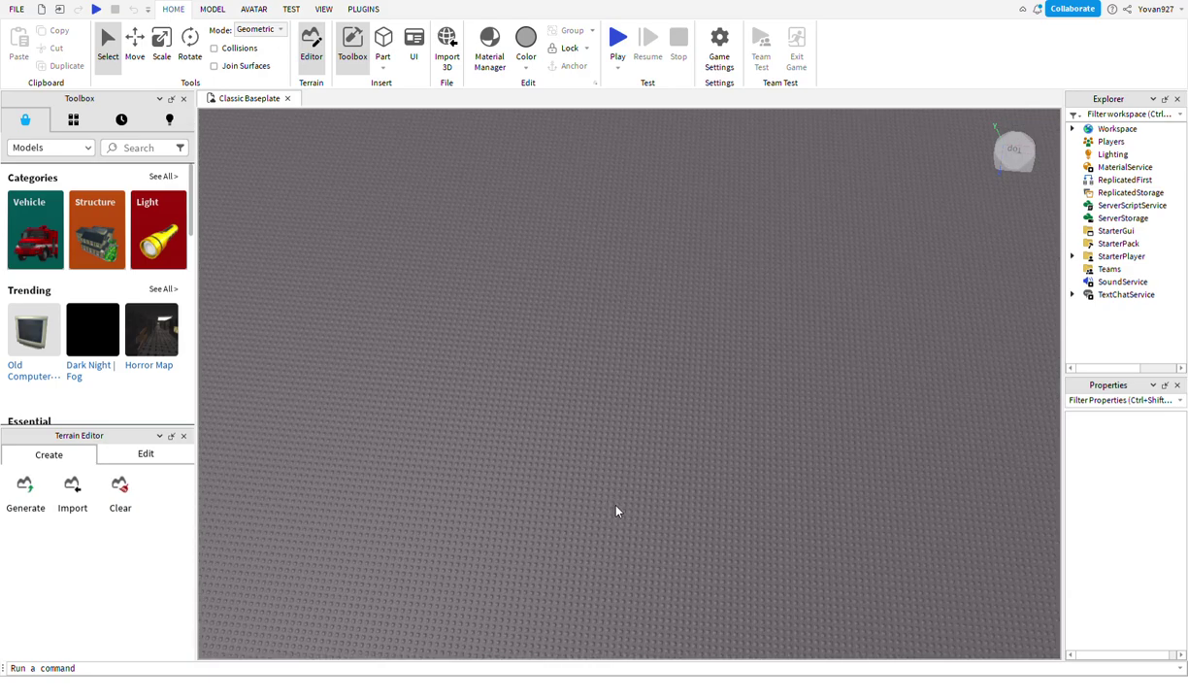
pyautogui.moveTo(615, 510); pyautogui.dragTo(616, 510, button='right')
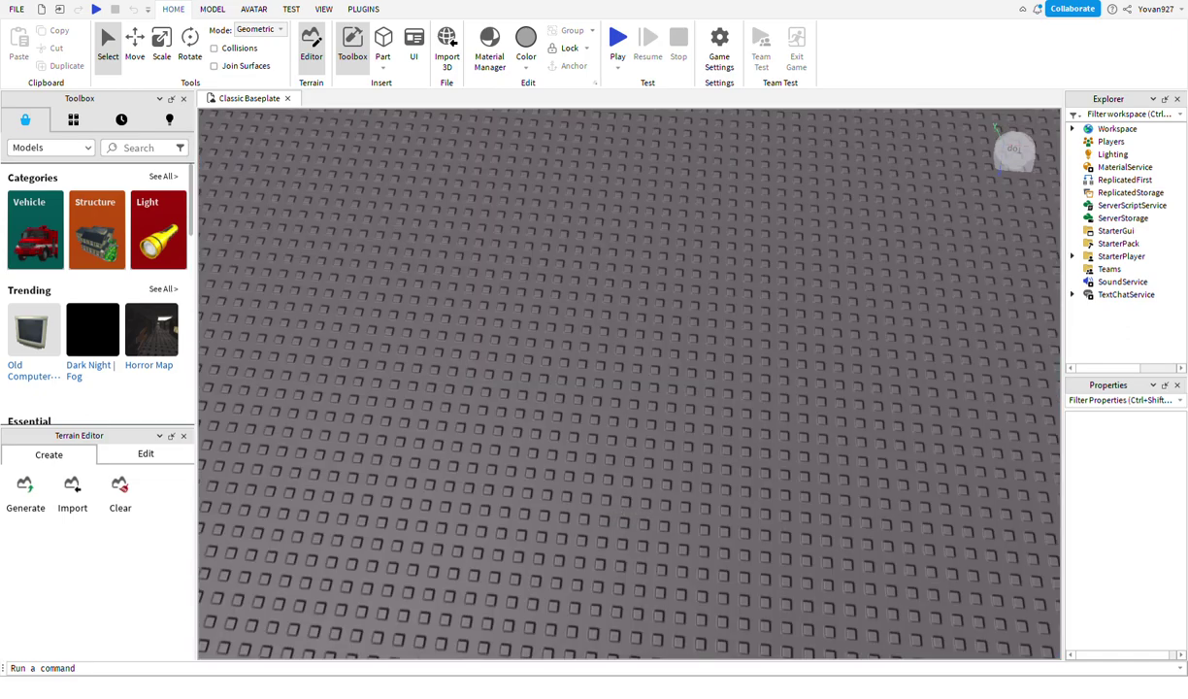
pyautogui.moveTo(274, 200); pyautogui.dragTo(561, 487, button='middle')
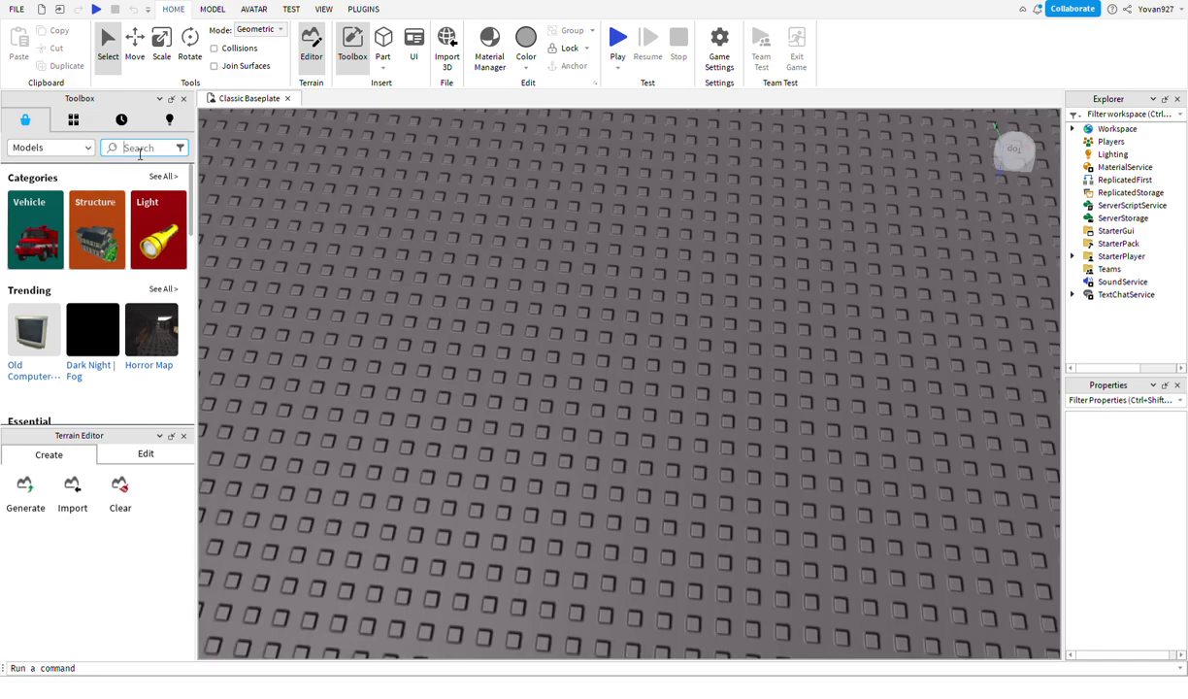
pyautogui.write('brook')
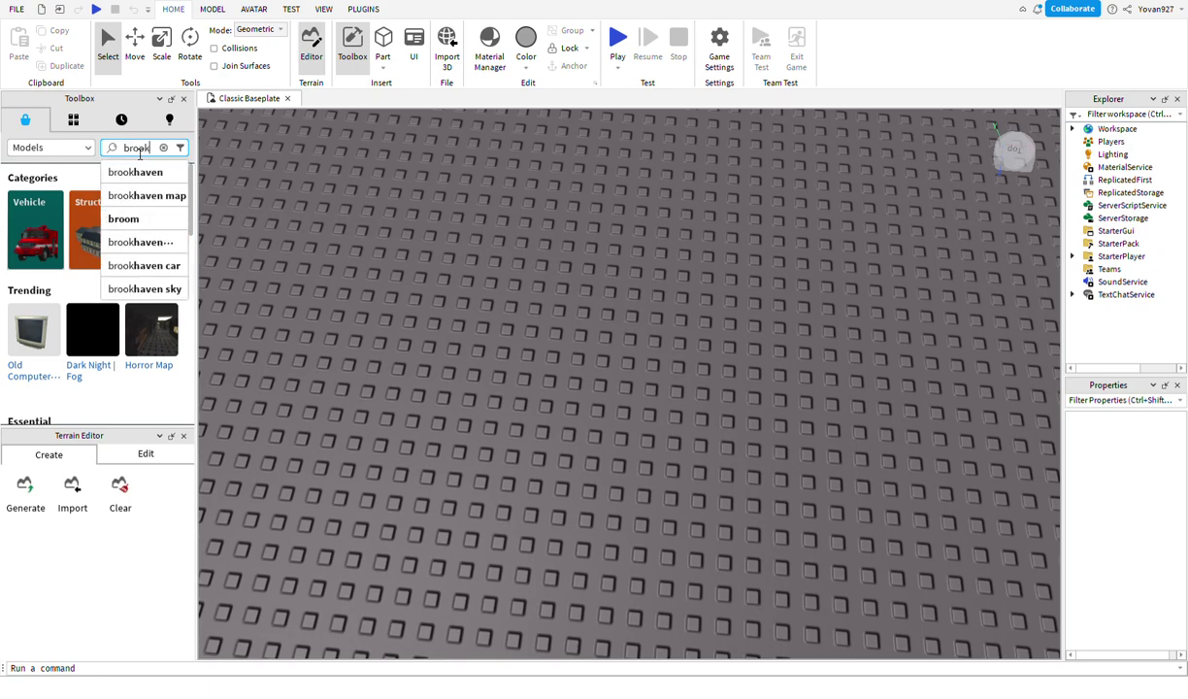
pyautogui.click(136, 172)
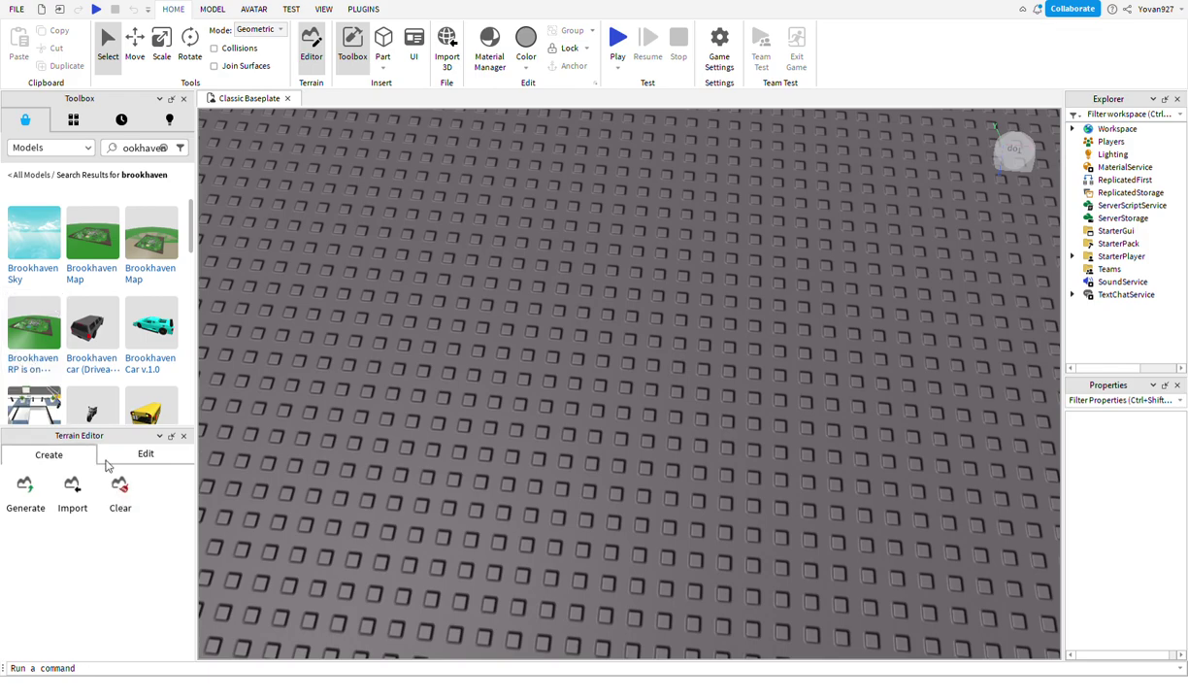
pyautogui.scroll(-2, 86, 400)
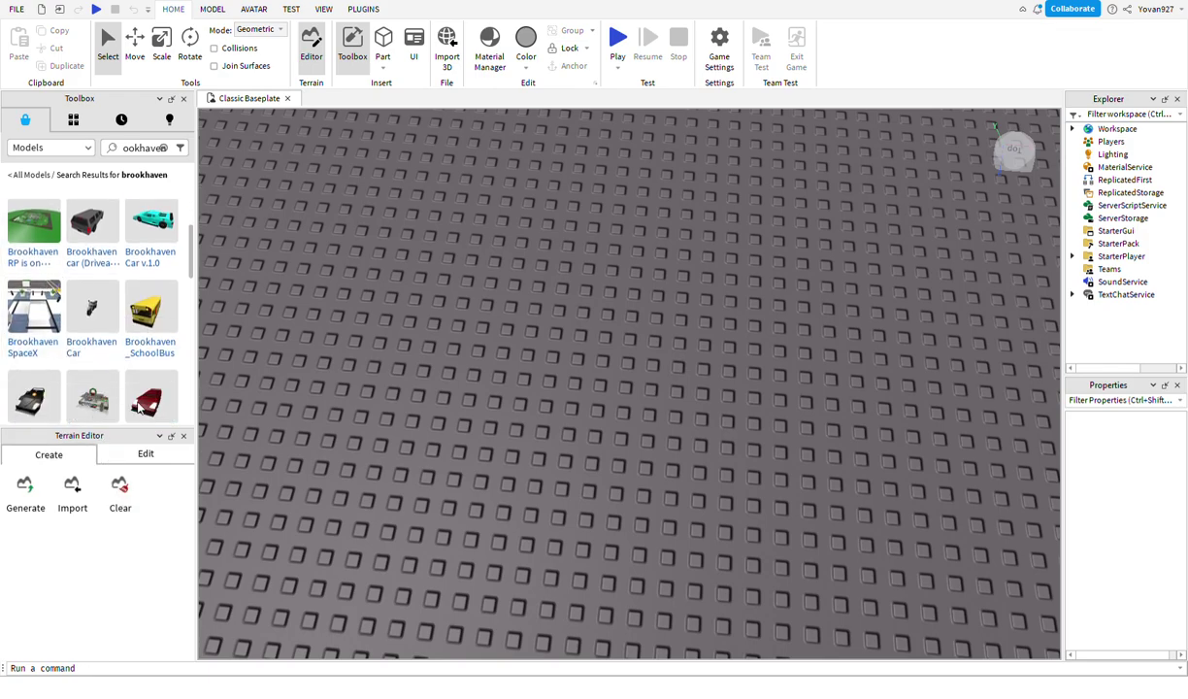
pyautogui.scroll(-3, 39, 388)
pyautogui.scroll(2, 34, 340)
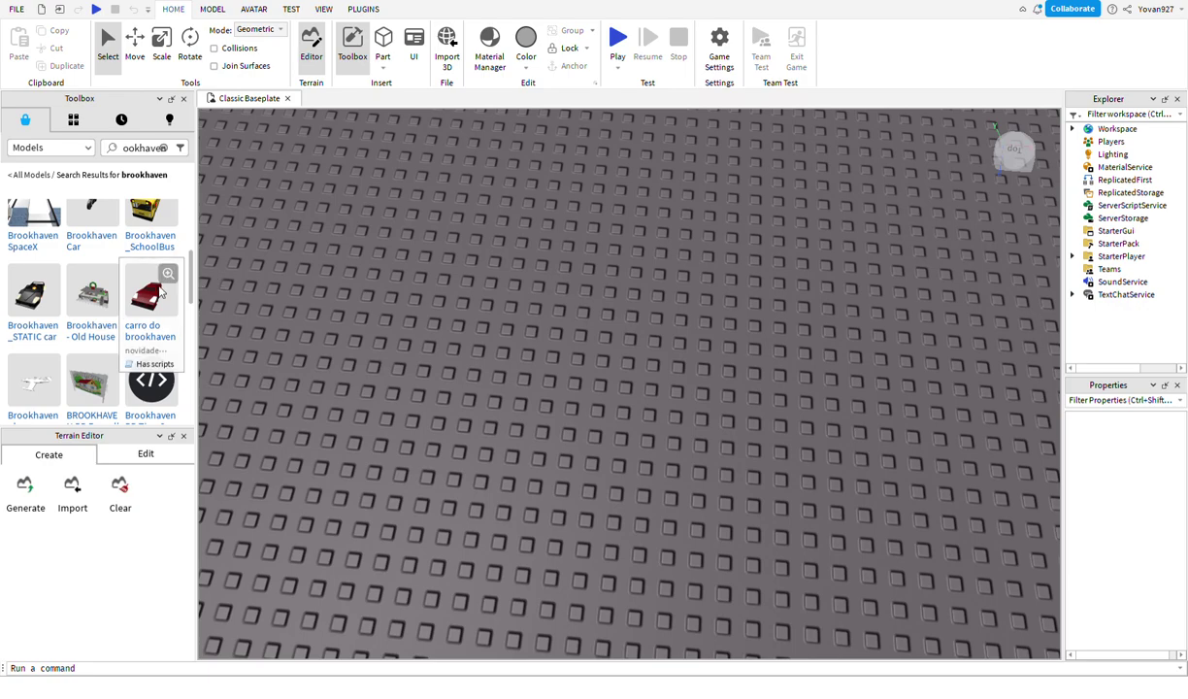
pyautogui.scroll(-2, 147, 329)
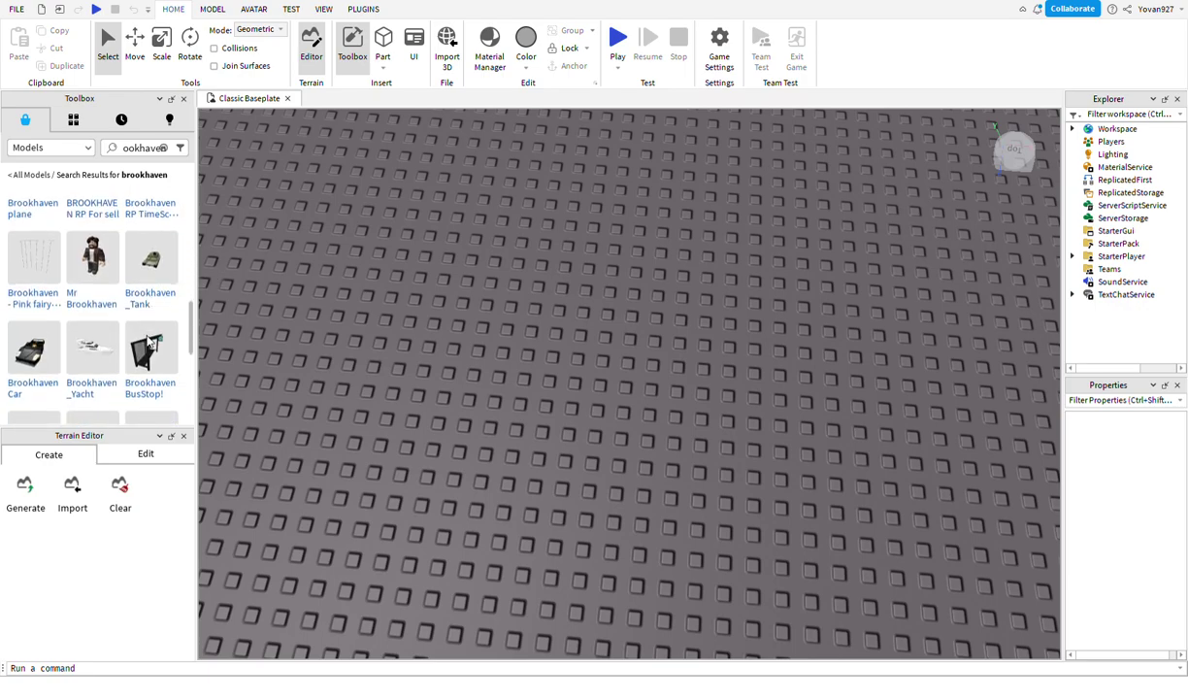
pyautogui.scroll(2, 147, 329)
pyautogui.scroll(-2, 127, 345)
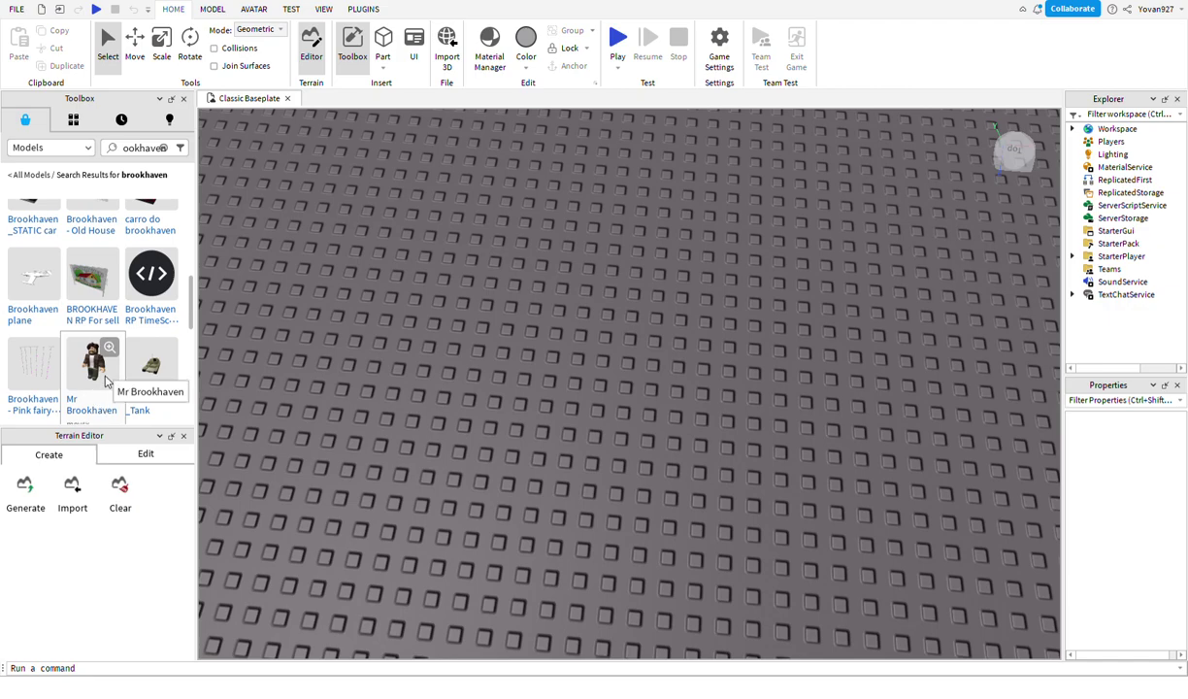
pyautogui.scroll(5, 89, 324)
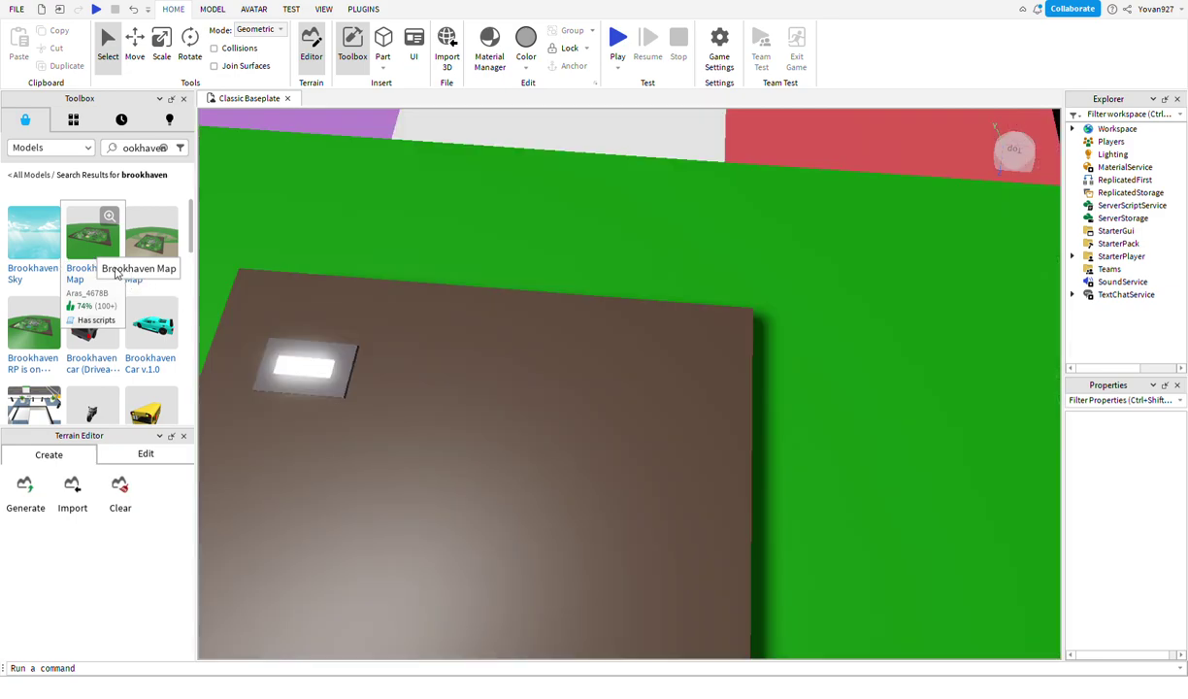
# Step: Place the Brookhaven Map model in the viewport, then deselect it and orbit the camera
pyautogui.moveTo(231, 327); pyautogui.dragTo(599, 421)
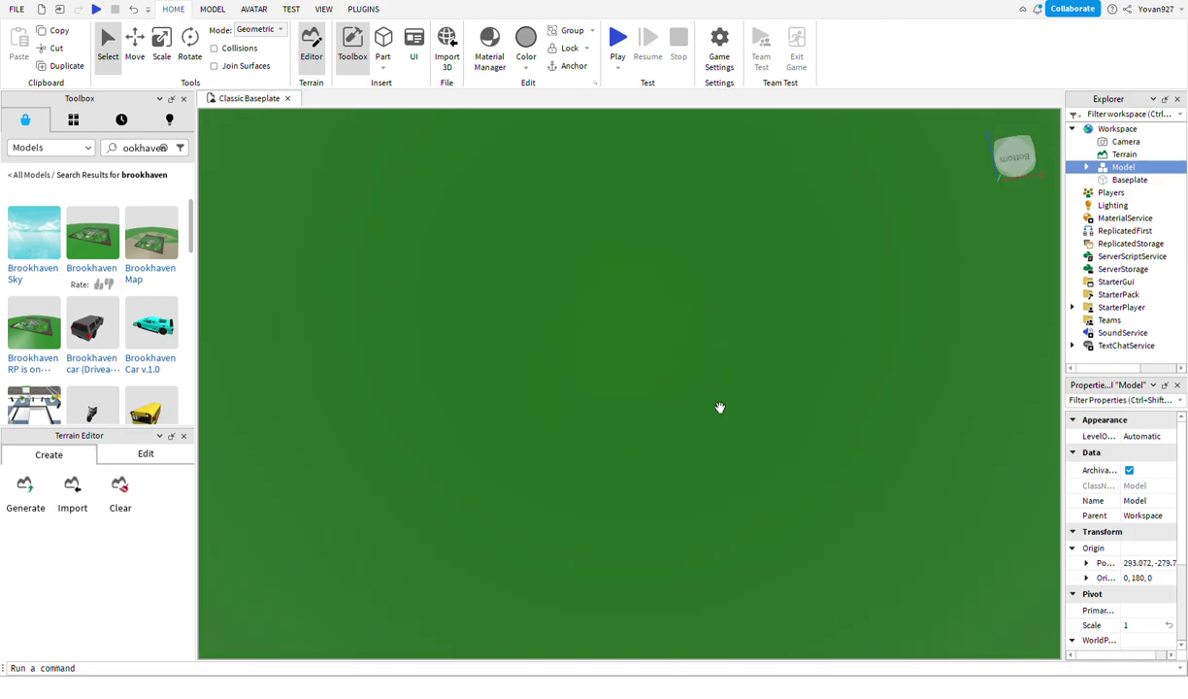
pyautogui.moveTo(759, 548)
pyautogui.mouseDown(button='right')
pyautogui.moveTo(769, 415)
pyautogui.moveTo(792, 365)
pyautogui.mouseUp(button='right')
pyautogui.click(695, 488)
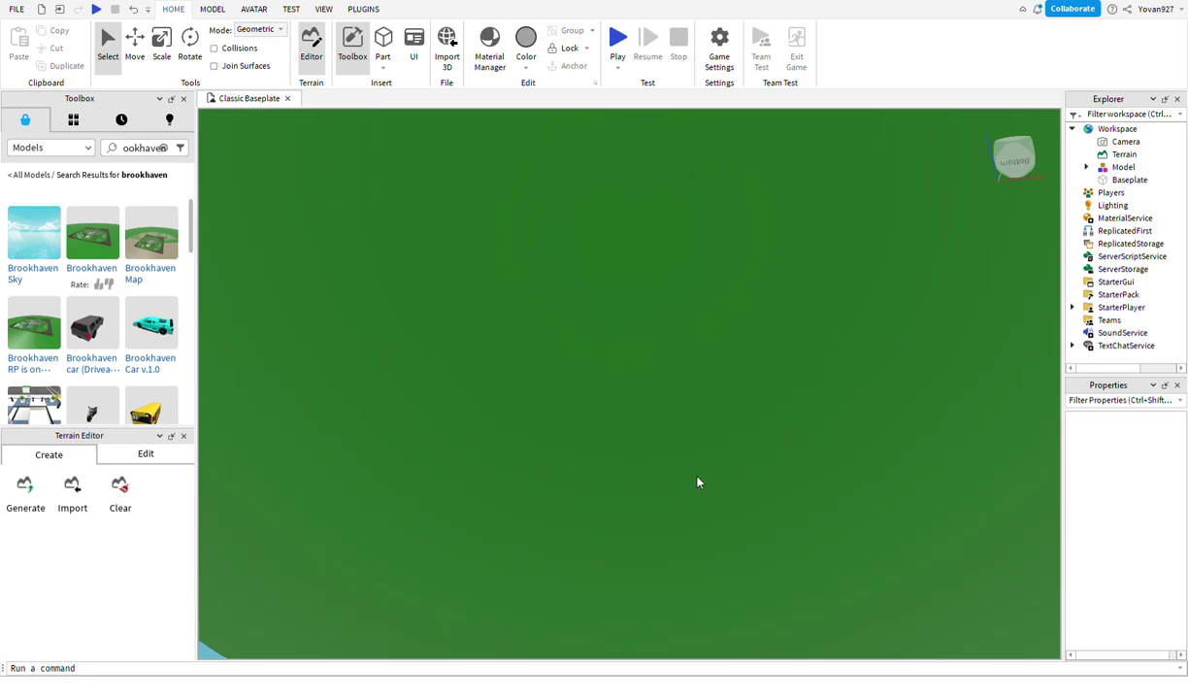
pyautogui.moveTo(697, 482)
pyautogui.mouseDown(button='right')
pyautogui.moveTo(692, 464)
pyautogui.moveTo(711, 474)
pyautogui.moveTo(690, 458)
pyautogui.mouseUp(button='right')
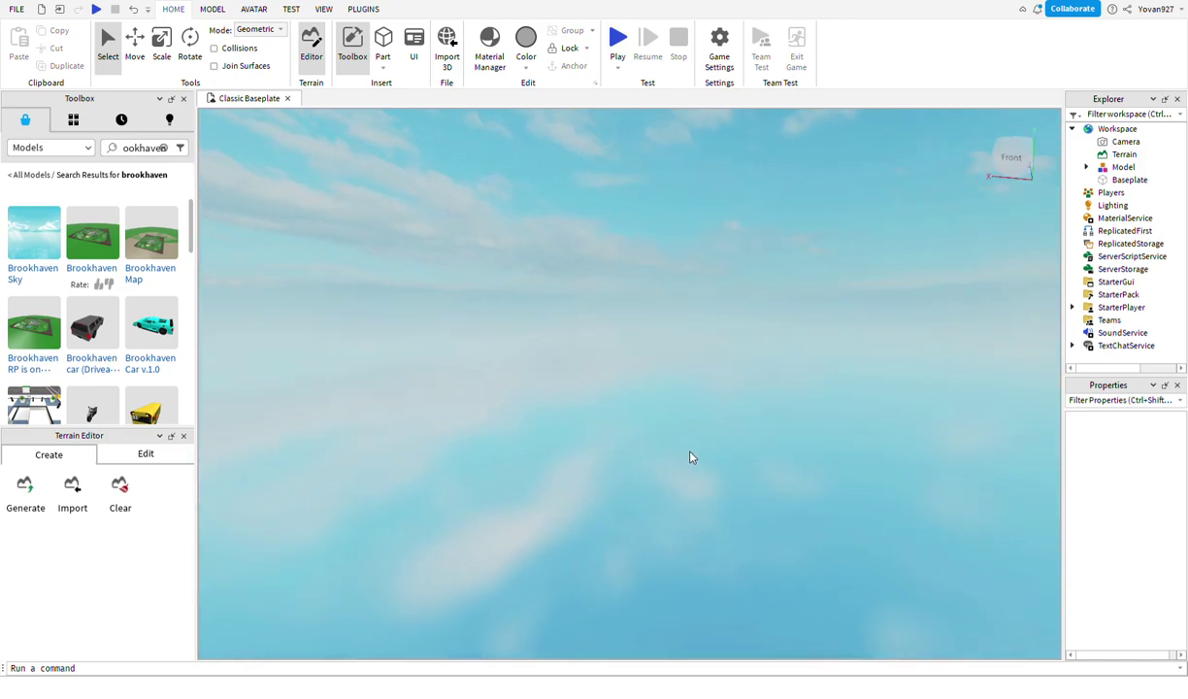
# Step: Start a play test and walk the avatar past the fountain into the police station
pyautogui.click(621, 53)
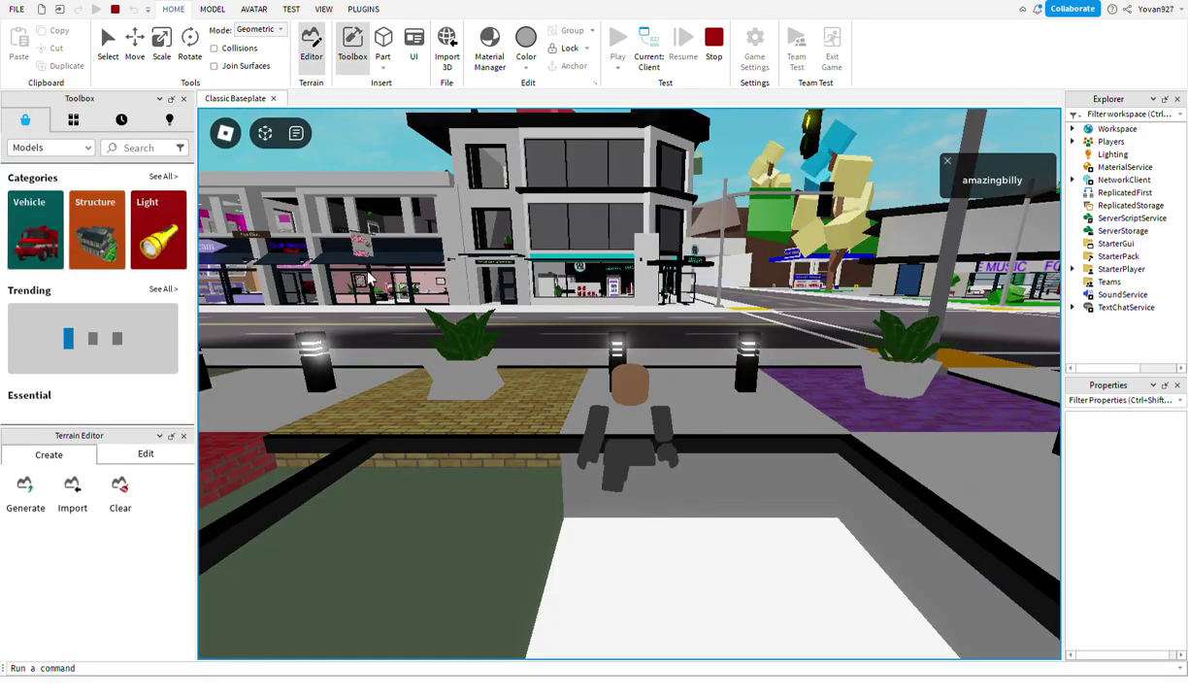
pyautogui.moveTo(850, 500); pyautogui.dragTo(892, 531, button='right')
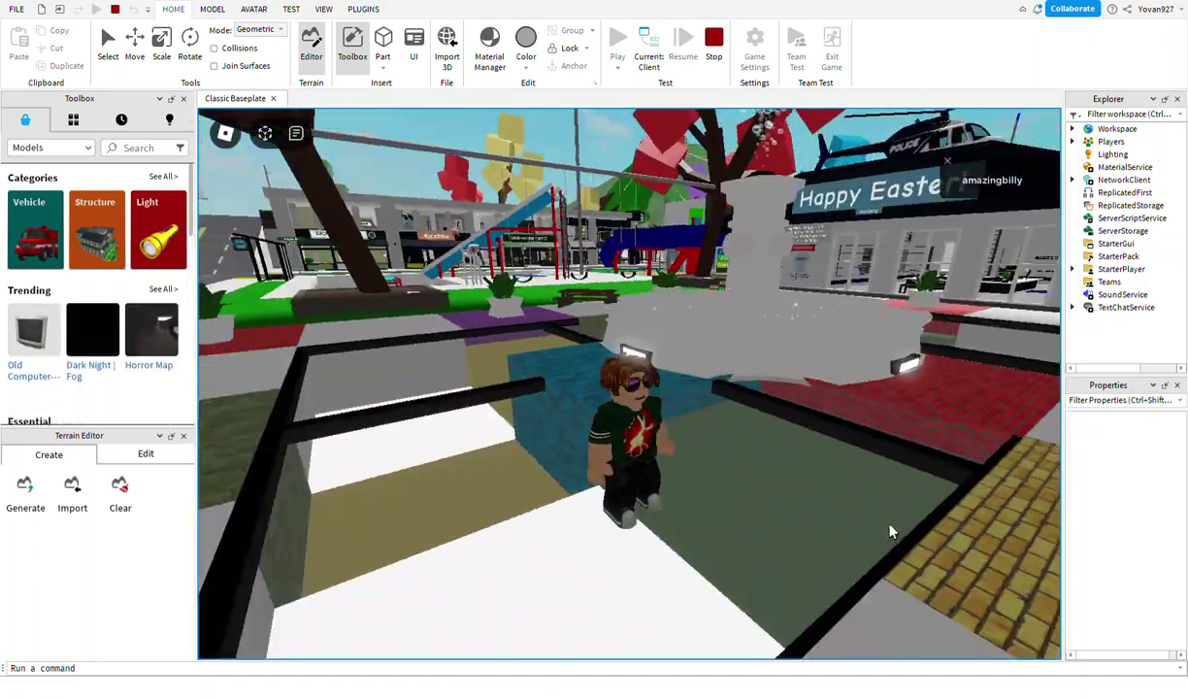
pyautogui.press('w')
pyautogui.press('w')
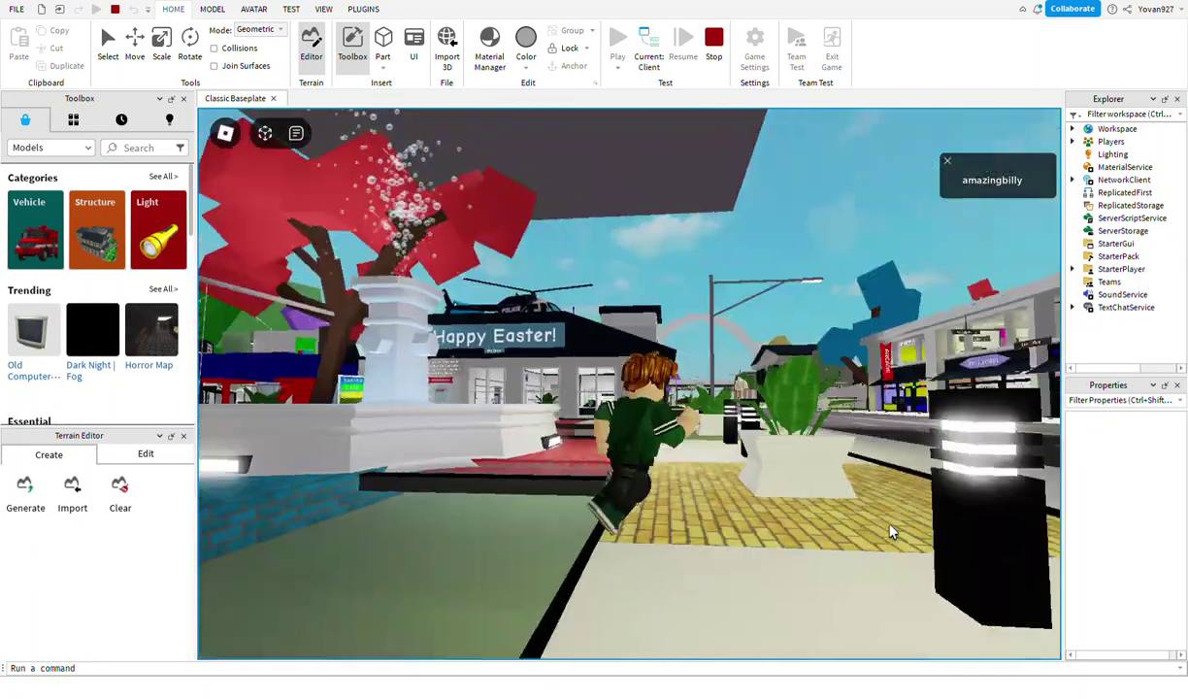
pyautogui.press('w')
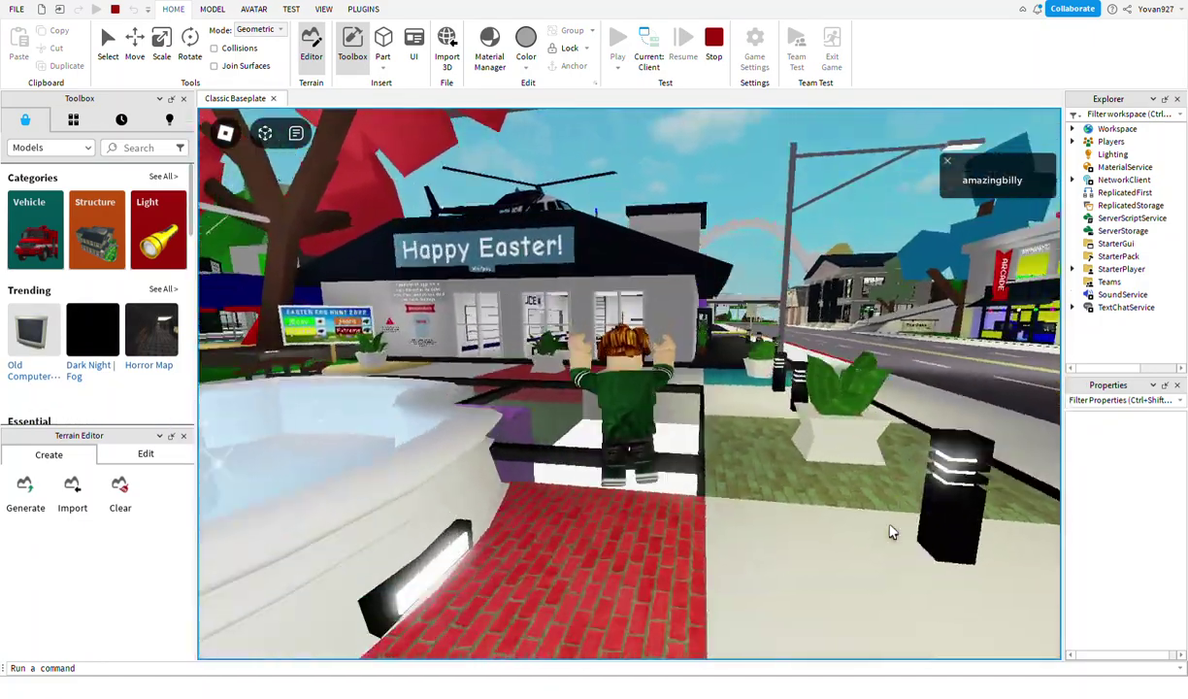
pyautogui.press('w')
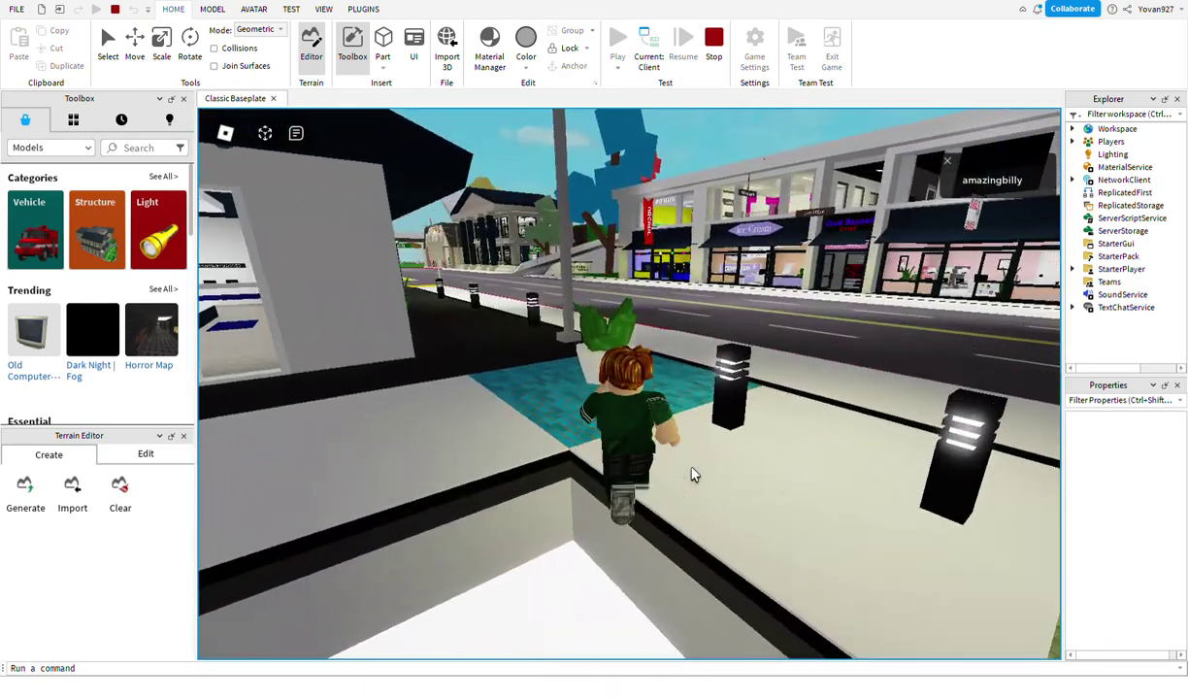
pyautogui.press('w')
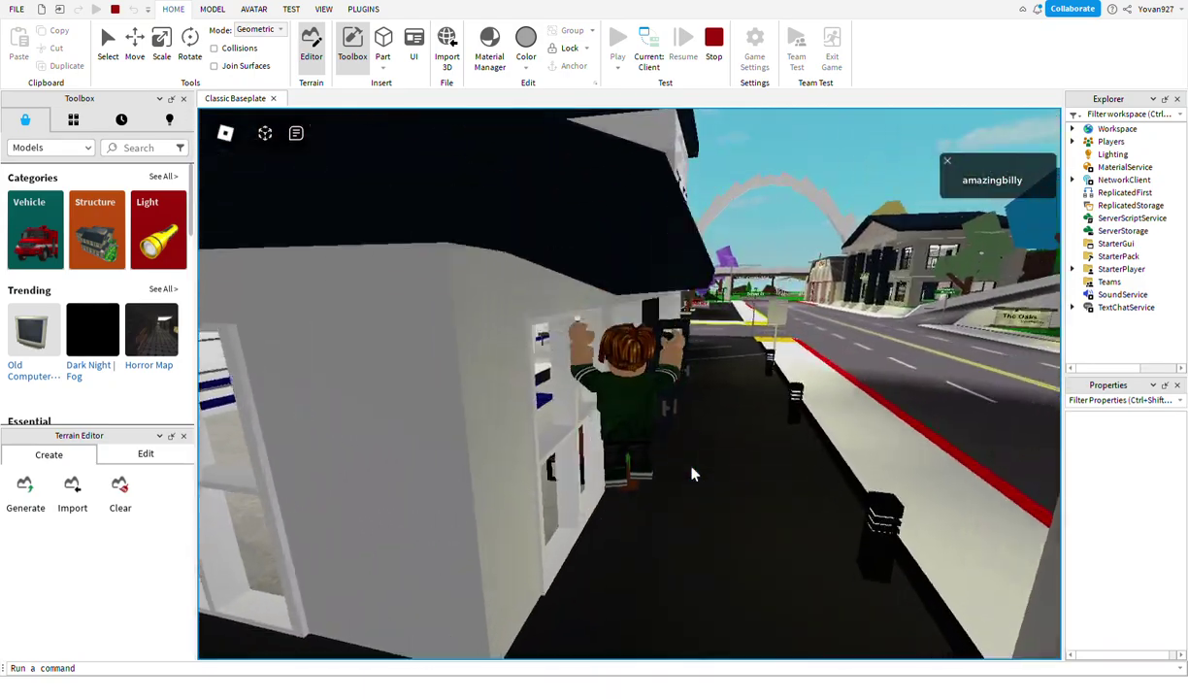
pyautogui.press('a')
pyautogui.press('w')
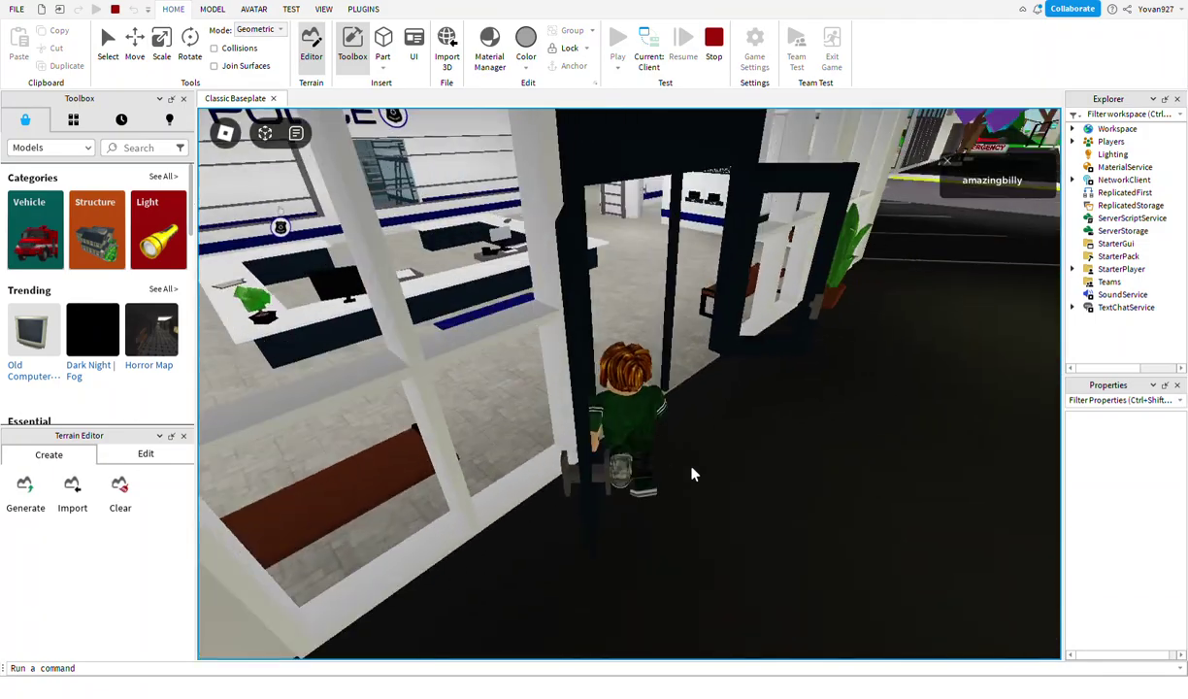
pyautogui.press('w')
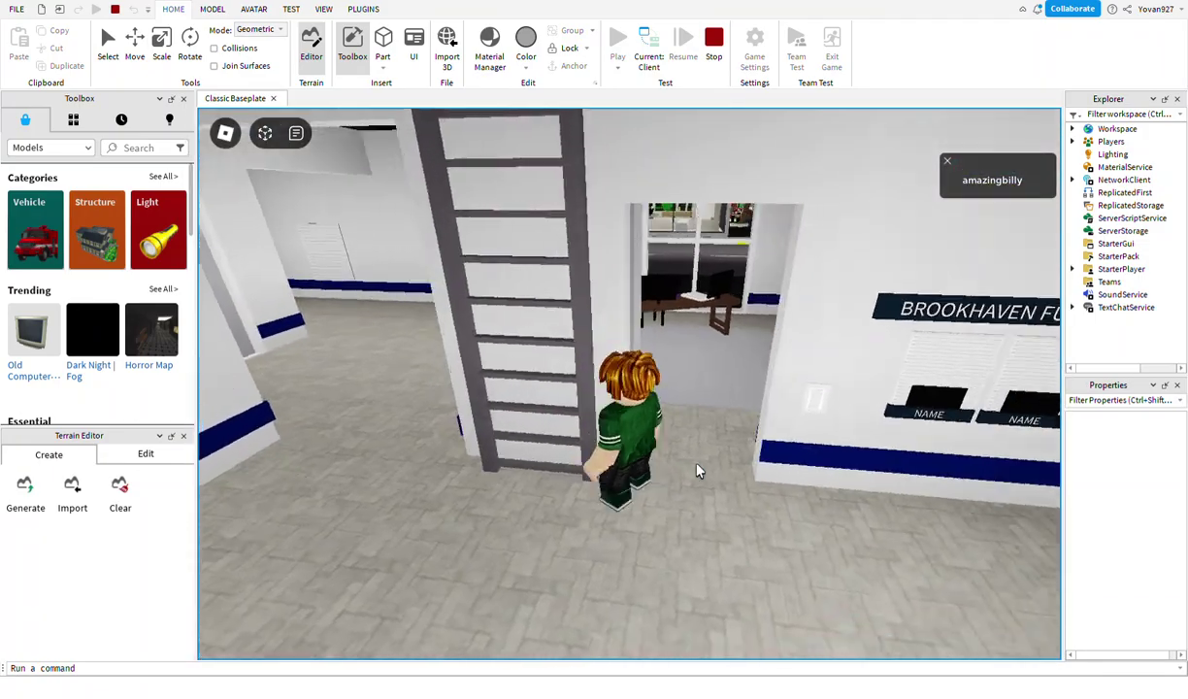
# Step: Climb the police station ladder onto the roof and approach the police helicopter
pyautogui.press('w')
pyautogui.press('w')
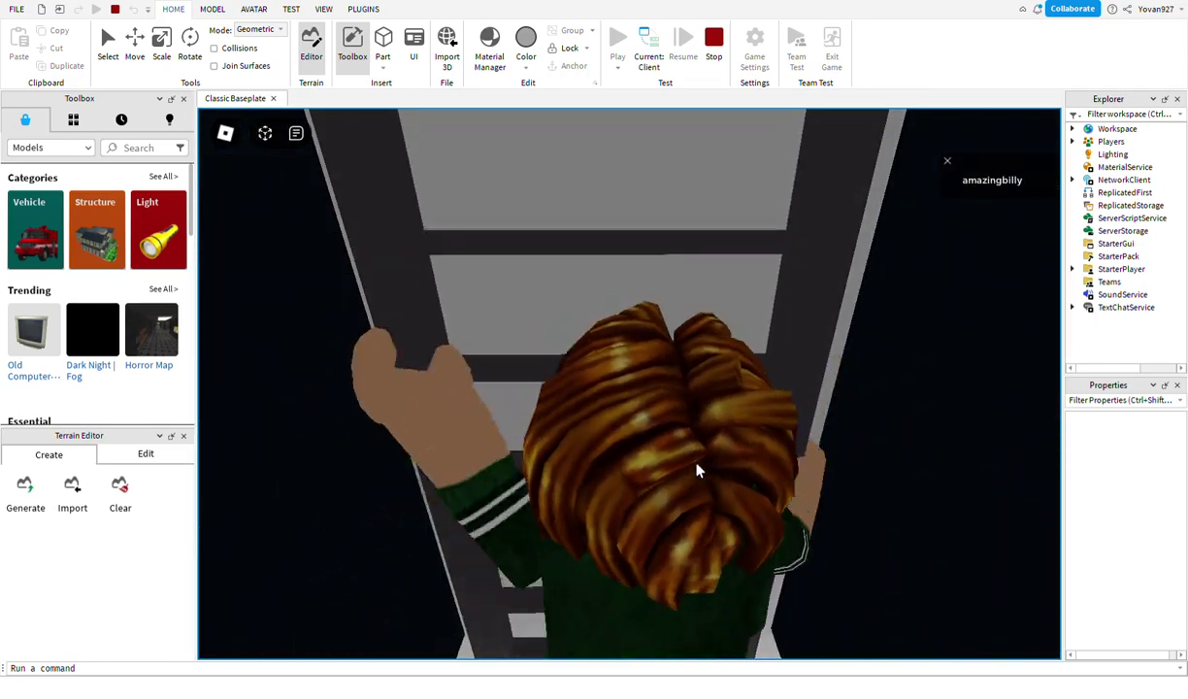
pyautogui.press('w')
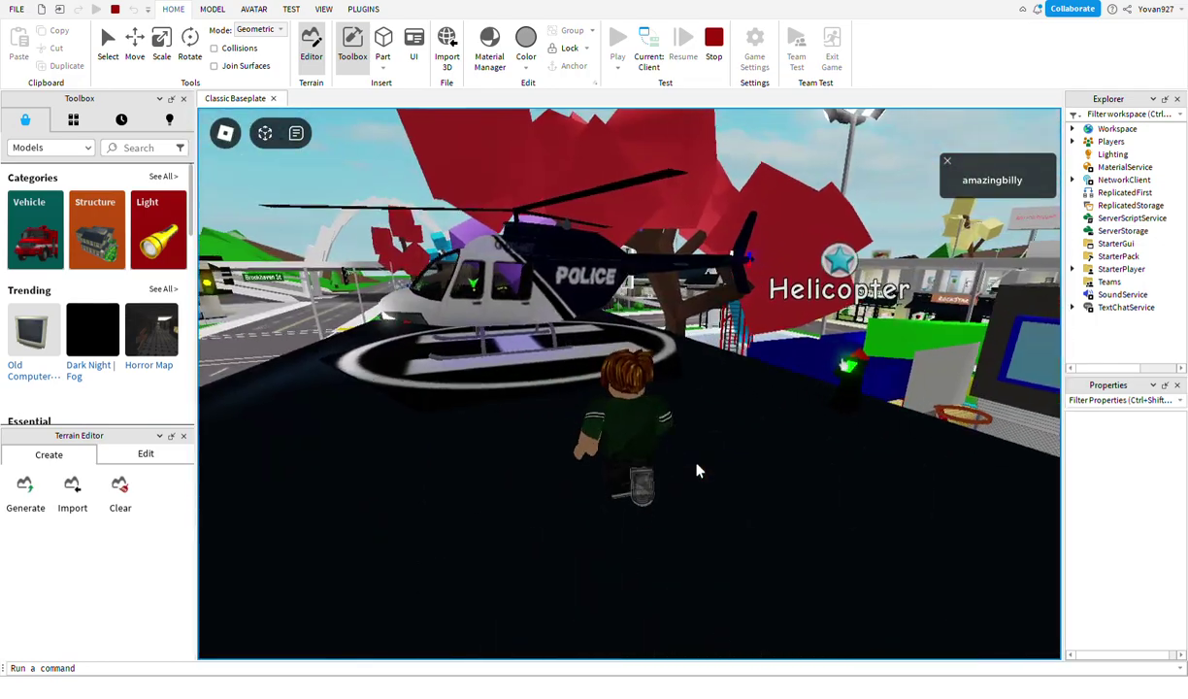
pyautogui.press('w')
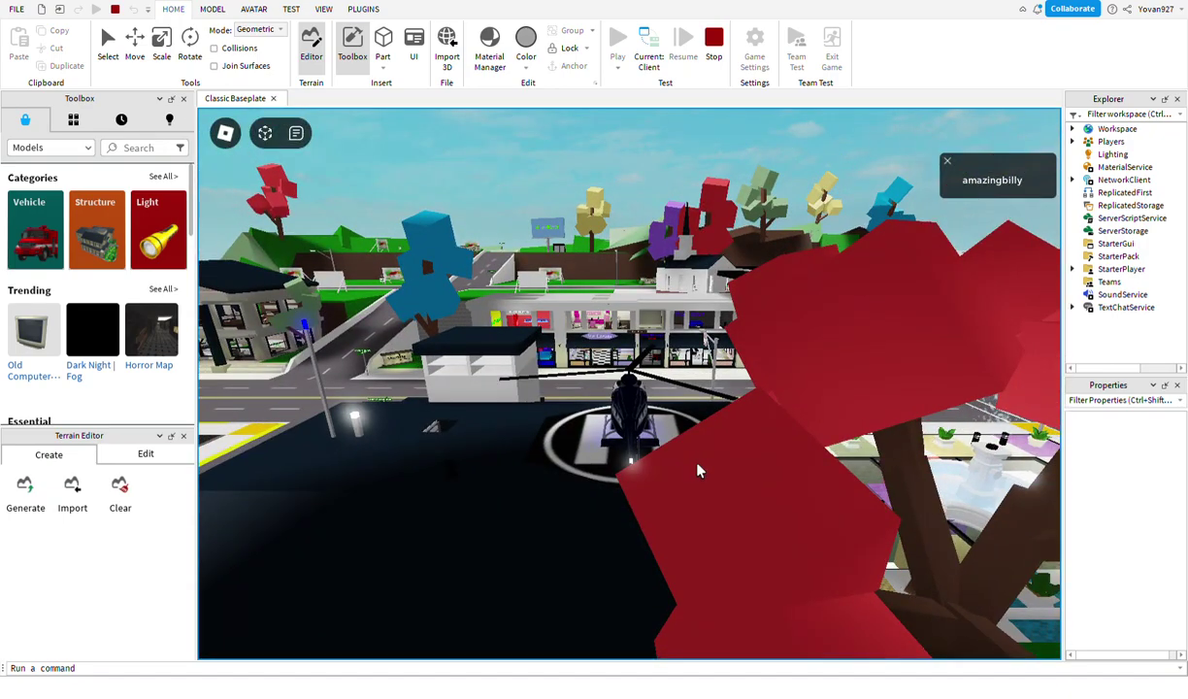
pyautogui.moveTo(580, 465); pyautogui.dragTo(621, 464, button='right')
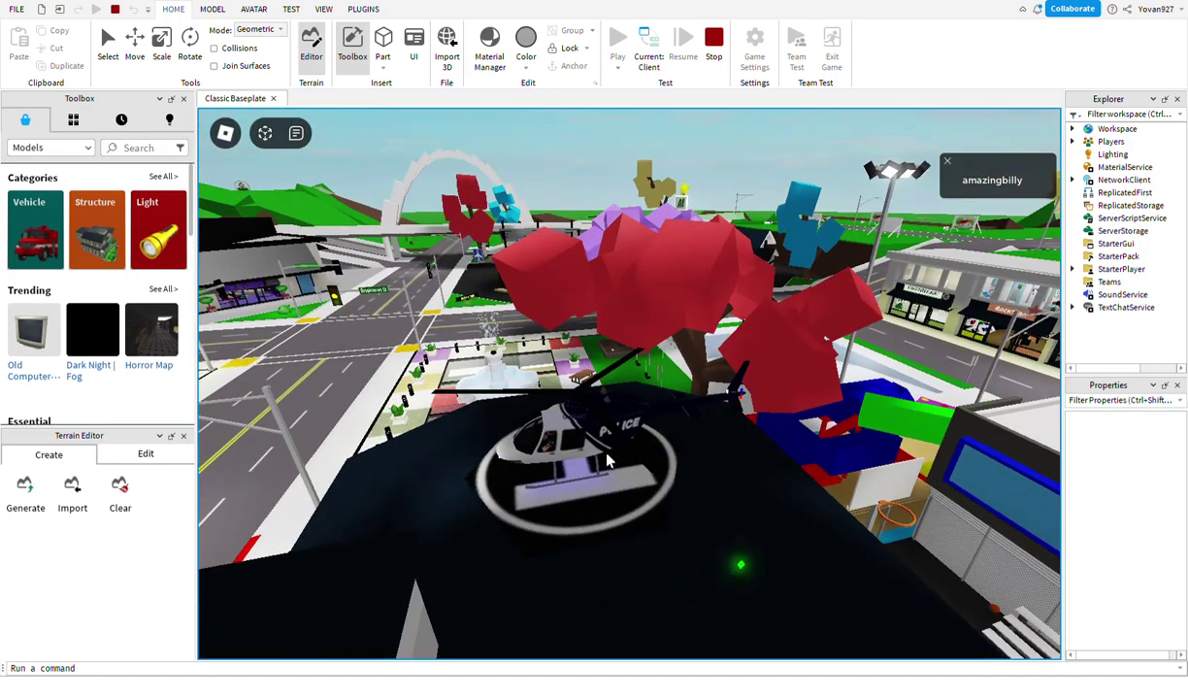
pyautogui.scroll(5, 621, 464)
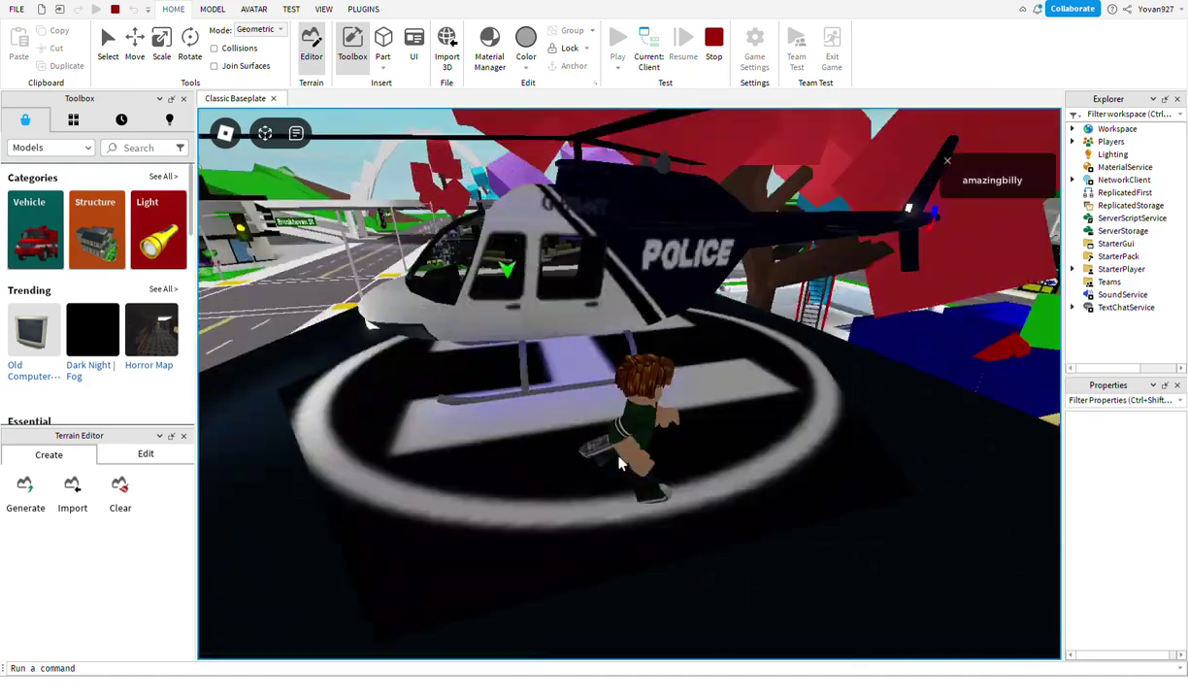
pyautogui.press('w')
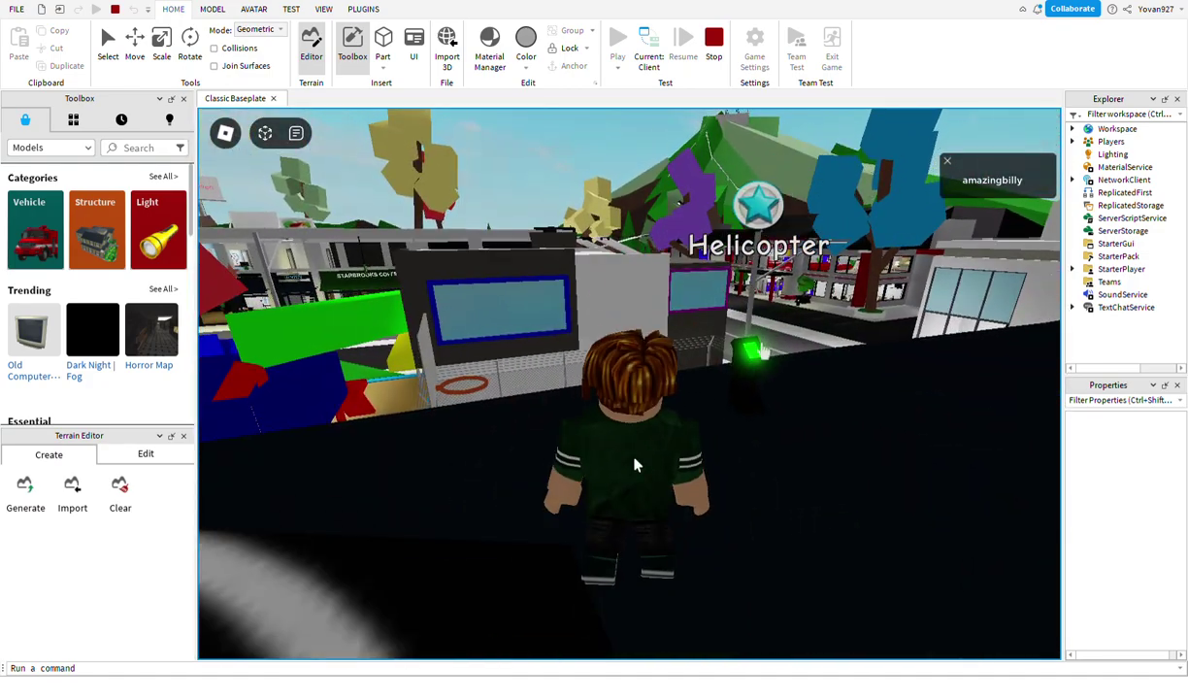
pyautogui.press('s')
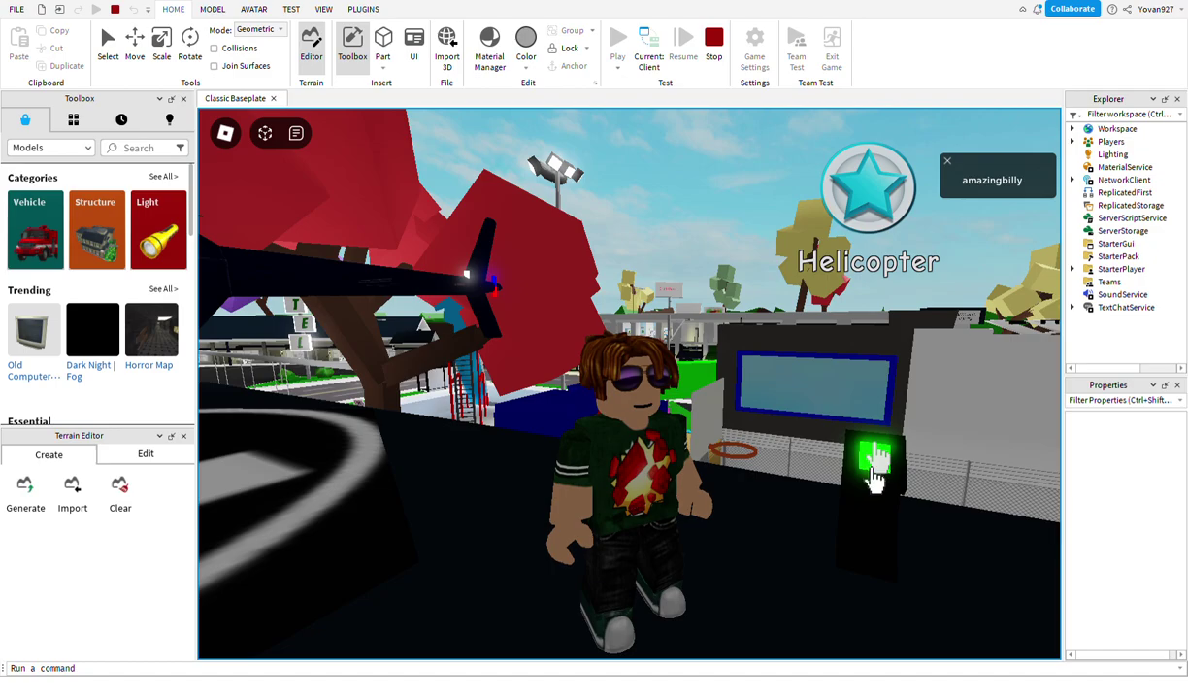
pyautogui.press('w')
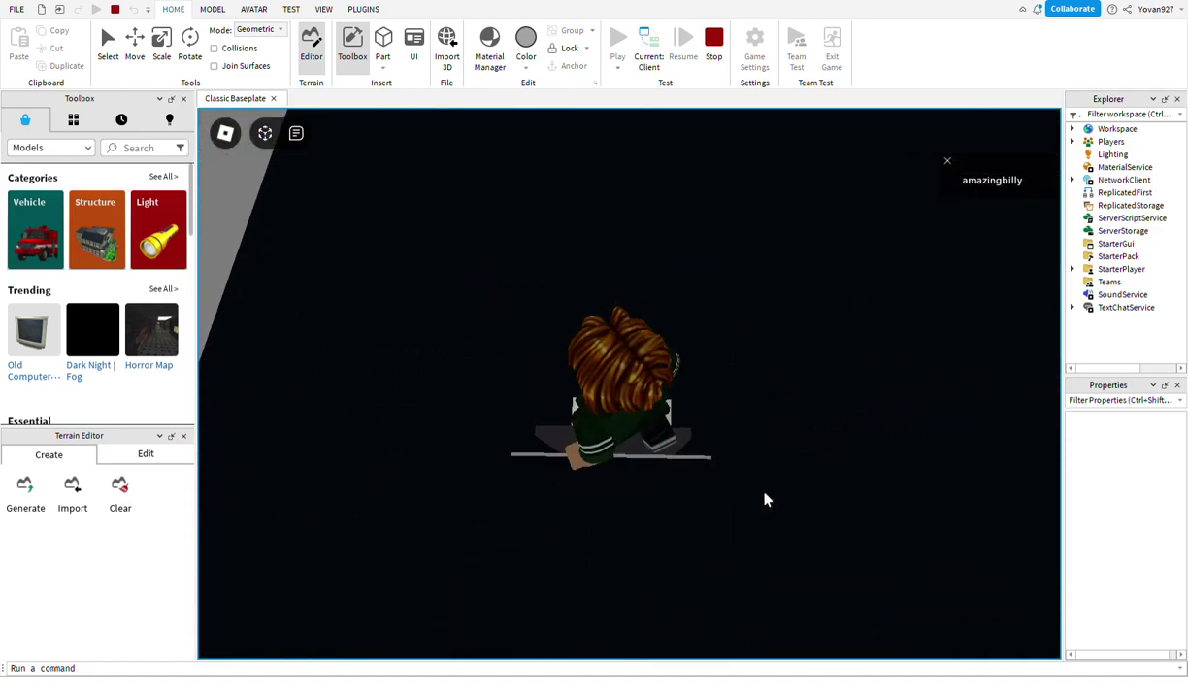
# Step: Walk the avatar through the store, across the street and plaza, and jump twice
pyautogui.press('w')
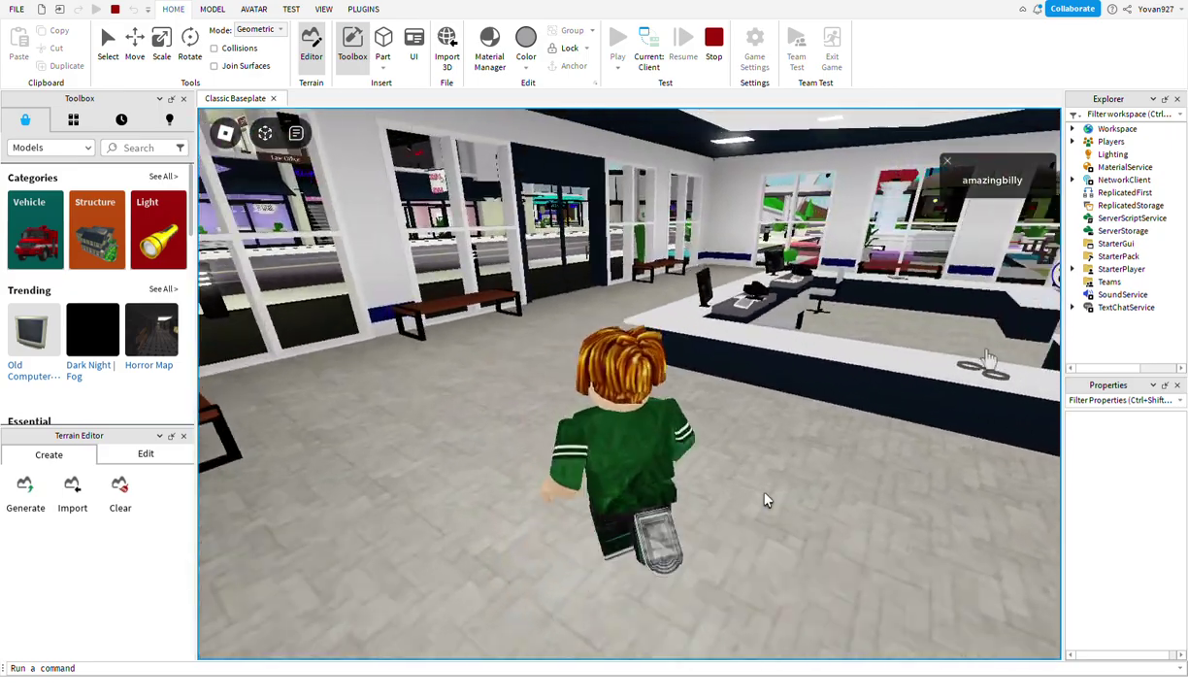
pyautogui.press('w')
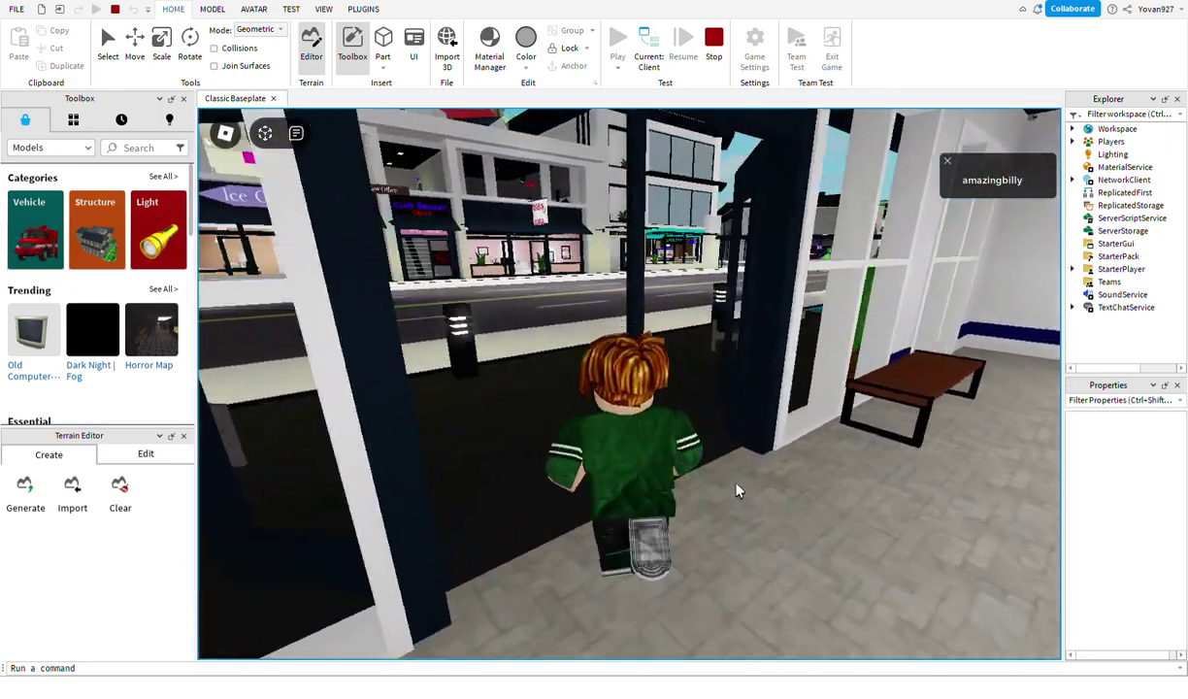
pyautogui.press('w')
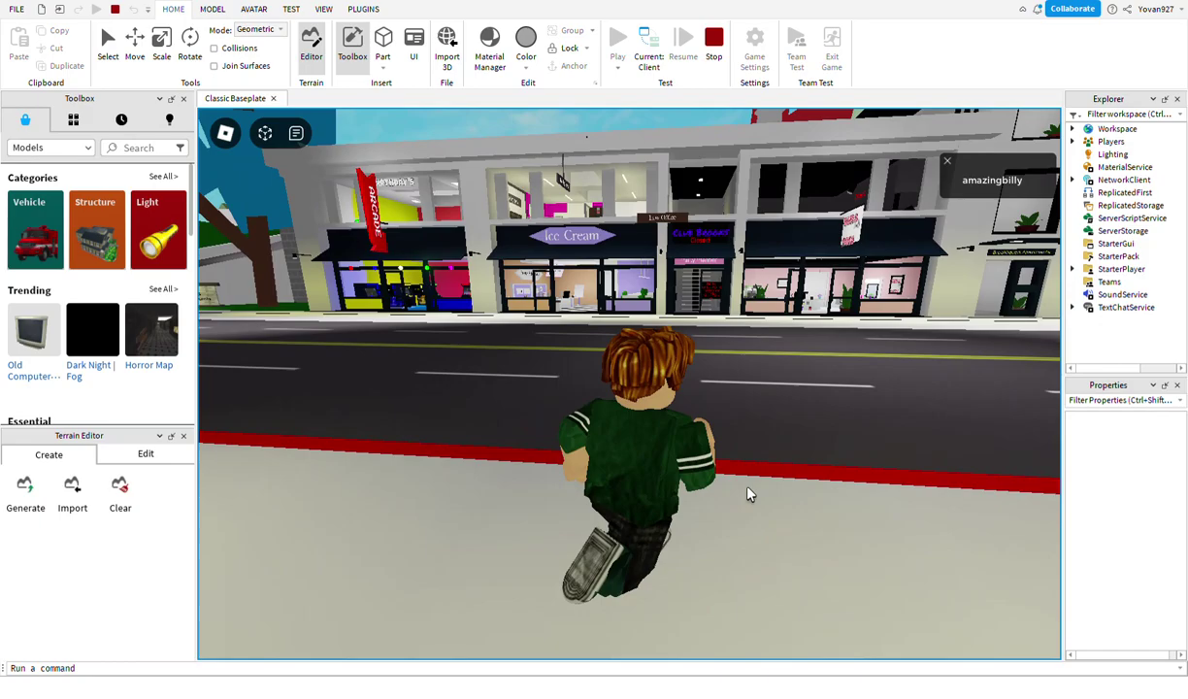
pyautogui.press('s')
pyautogui.press('space')
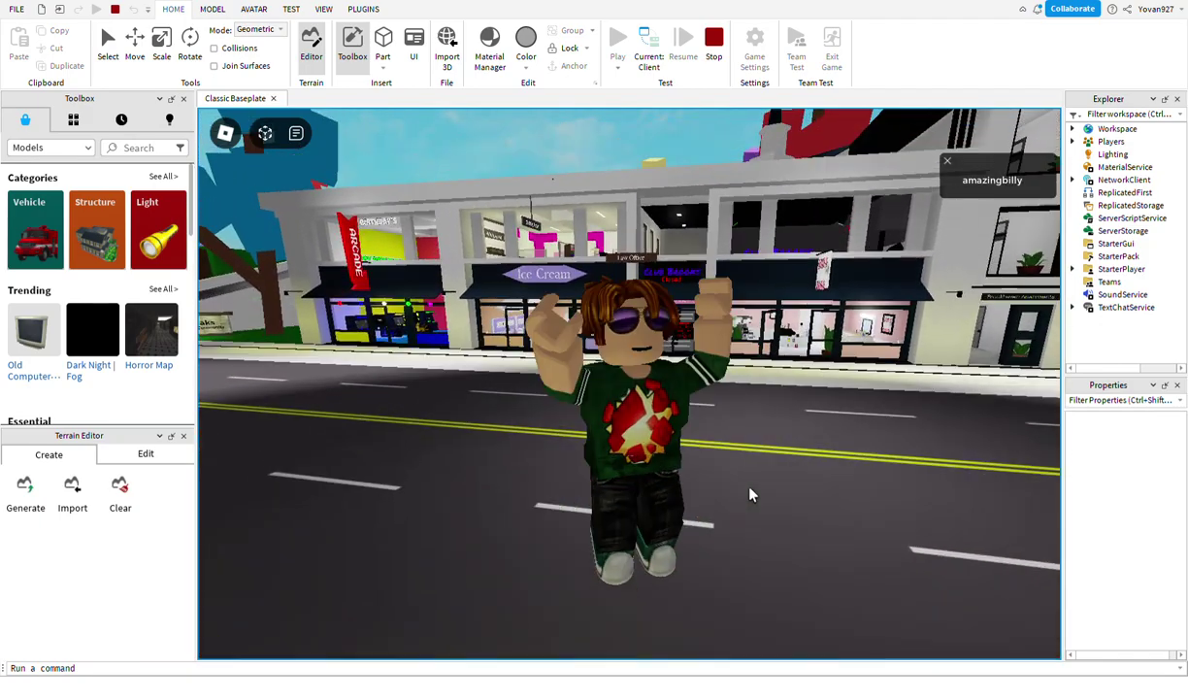
pyautogui.press('s')
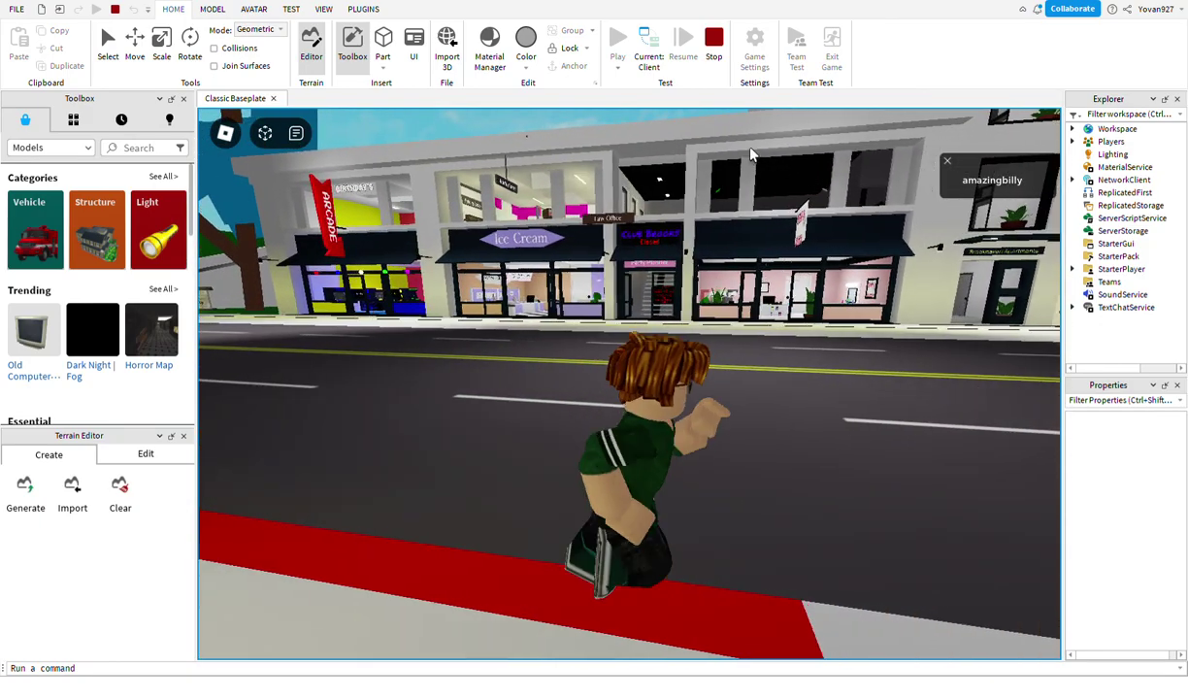
pyautogui.moveTo(751, 152); pyautogui.dragTo(681, 303, button='right')
pyautogui.press('w')
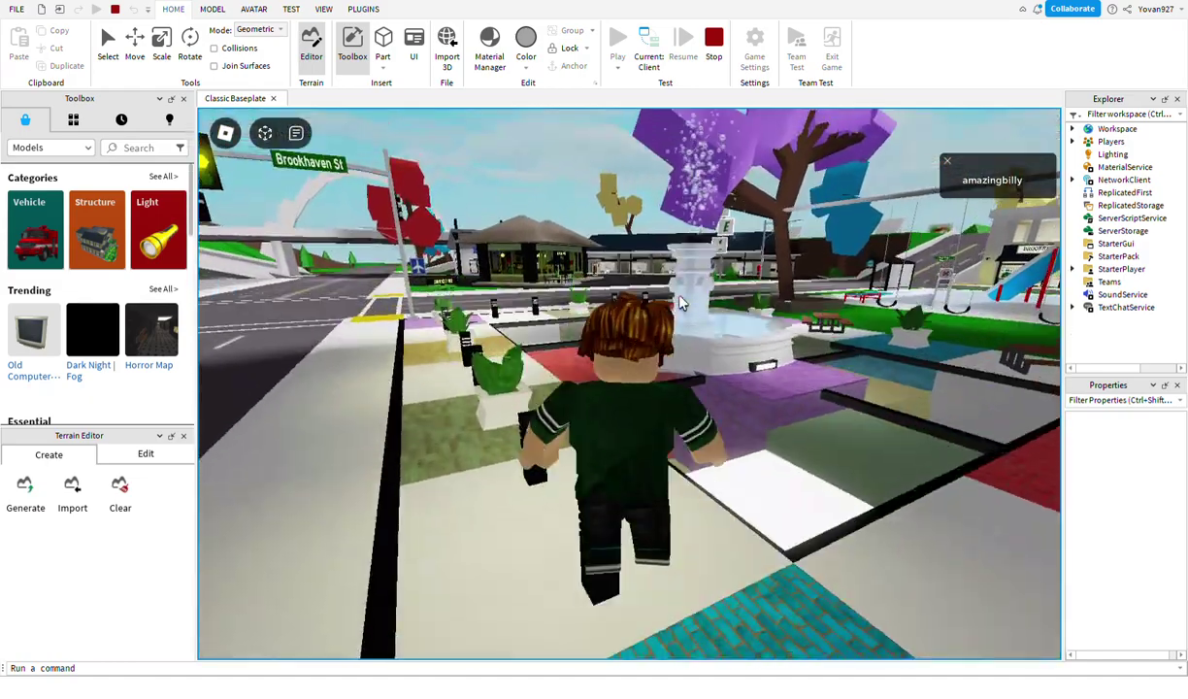
pyautogui.press('a')
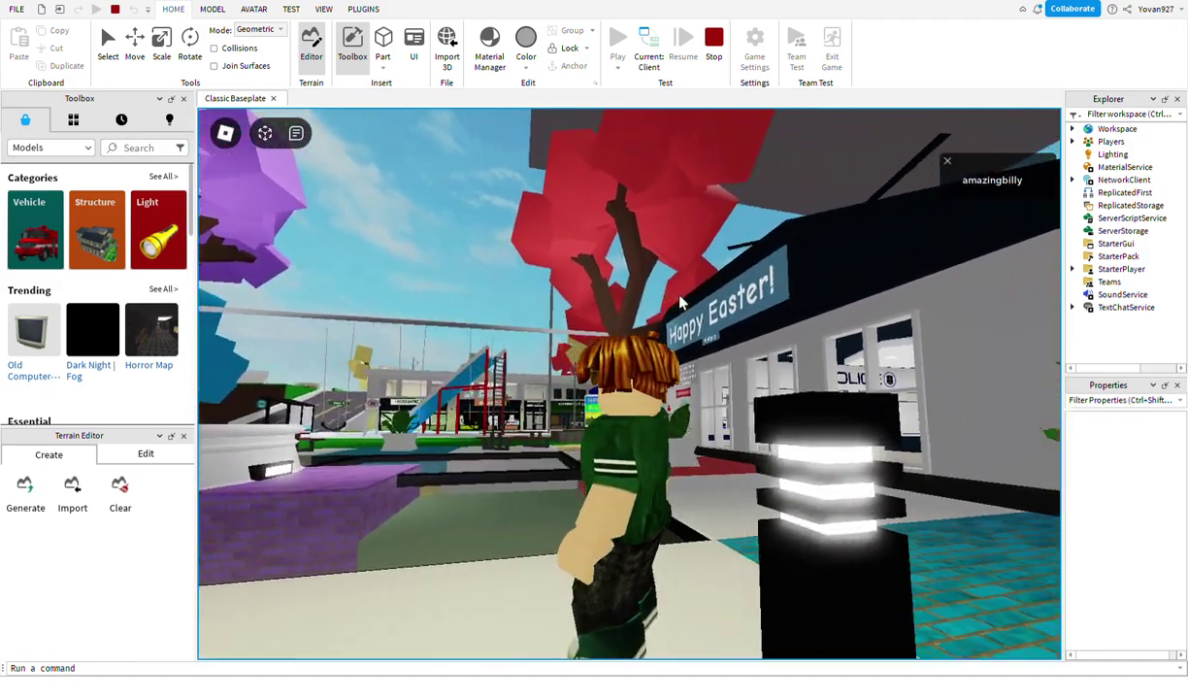
pyautogui.press('s')
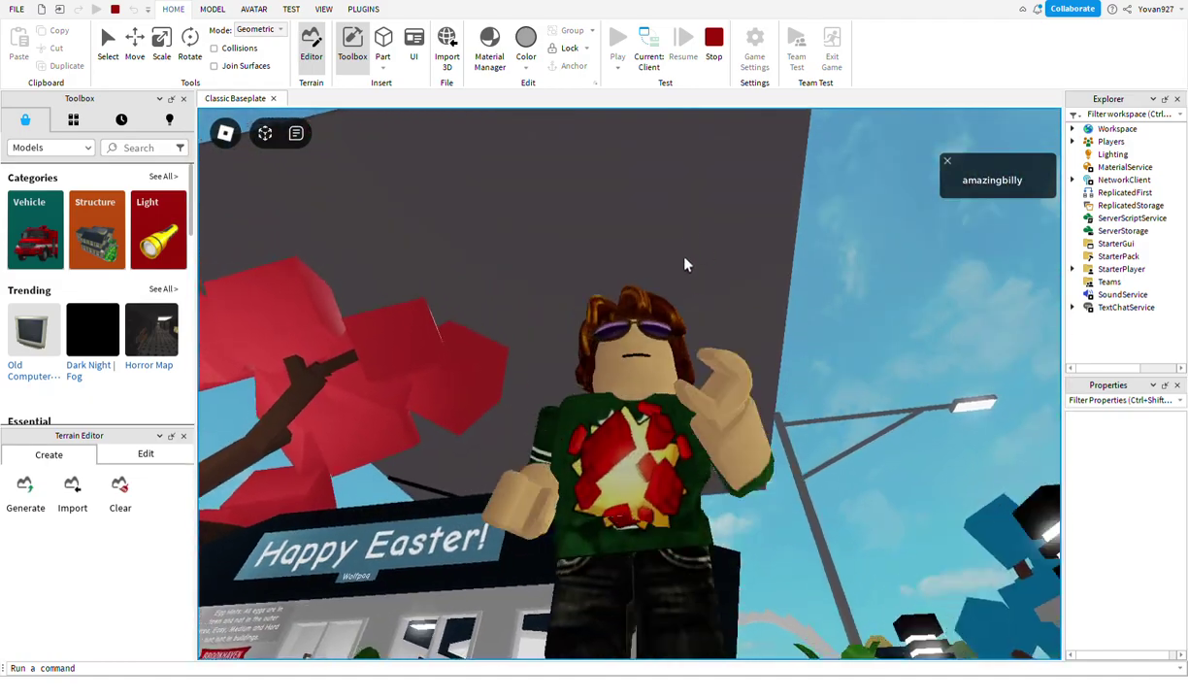
pyautogui.press('s')
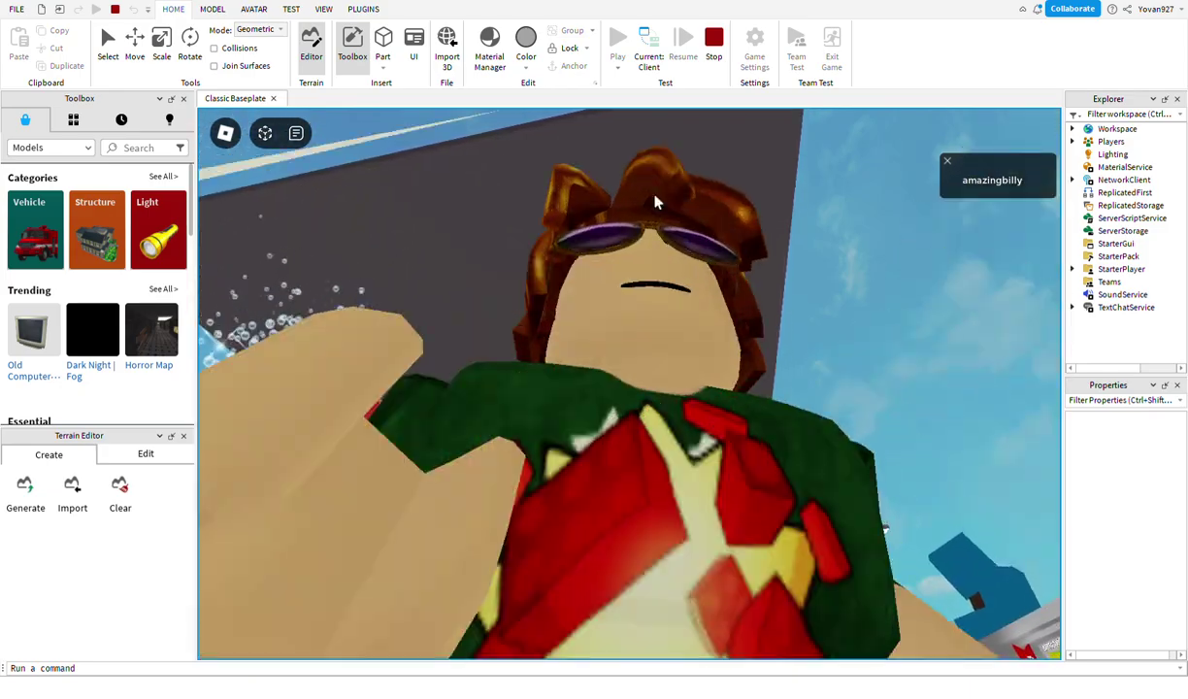
pyautogui.press('space')
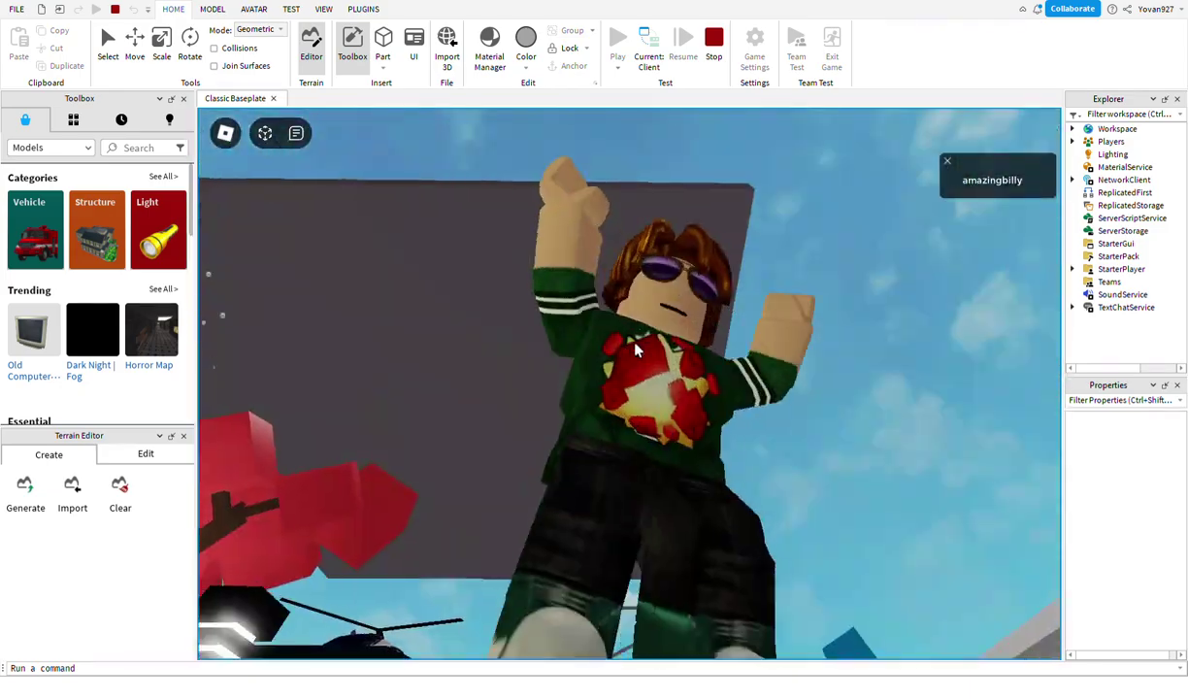
pyautogui.press('space')
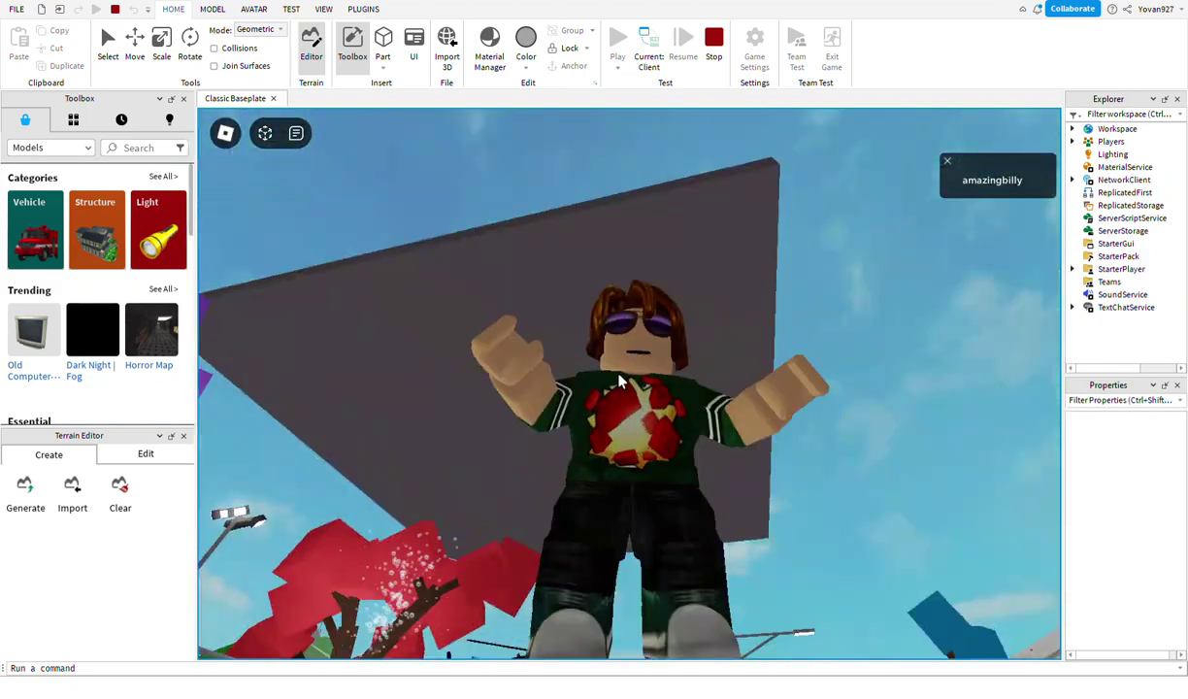
# Step: Walk the avatar into the grocery store, then back out and down the street
pyautogui.press('w')
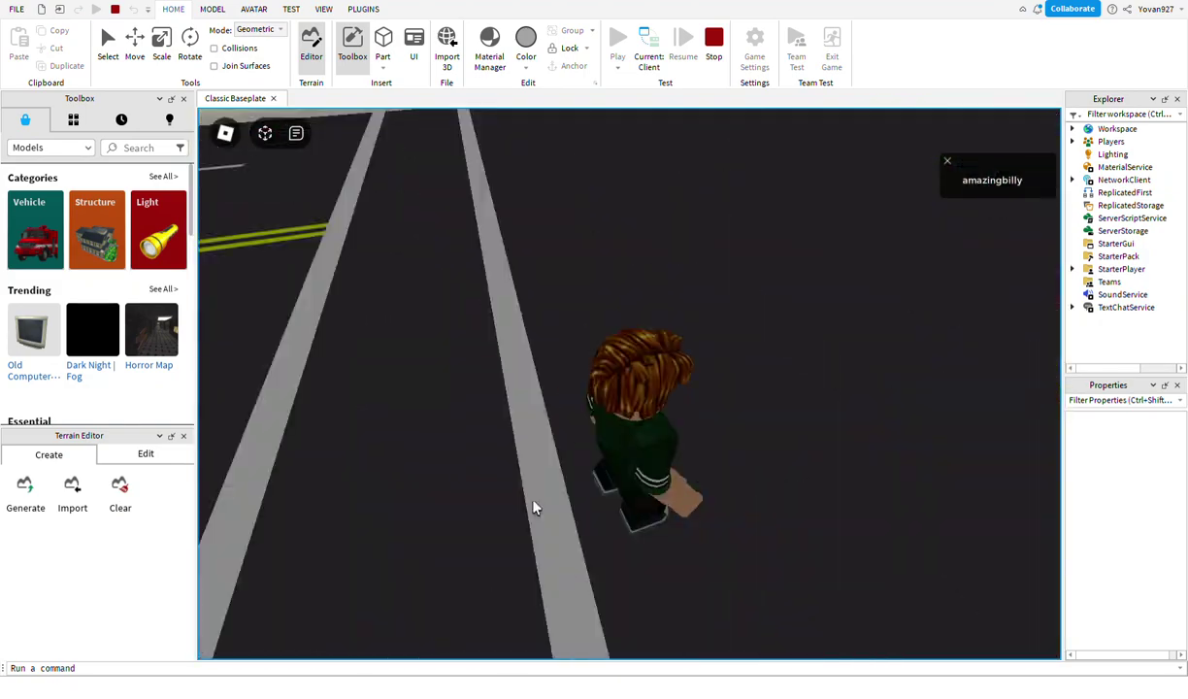
pyautogui.press('w')
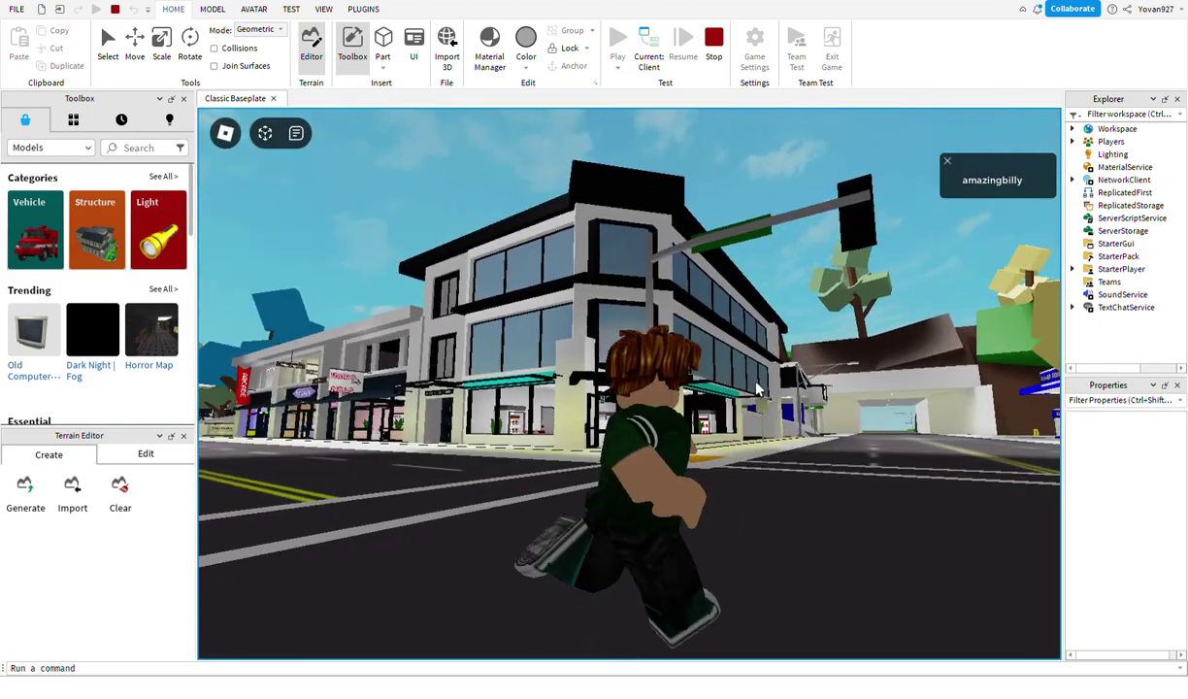
pyautogui.press('w')
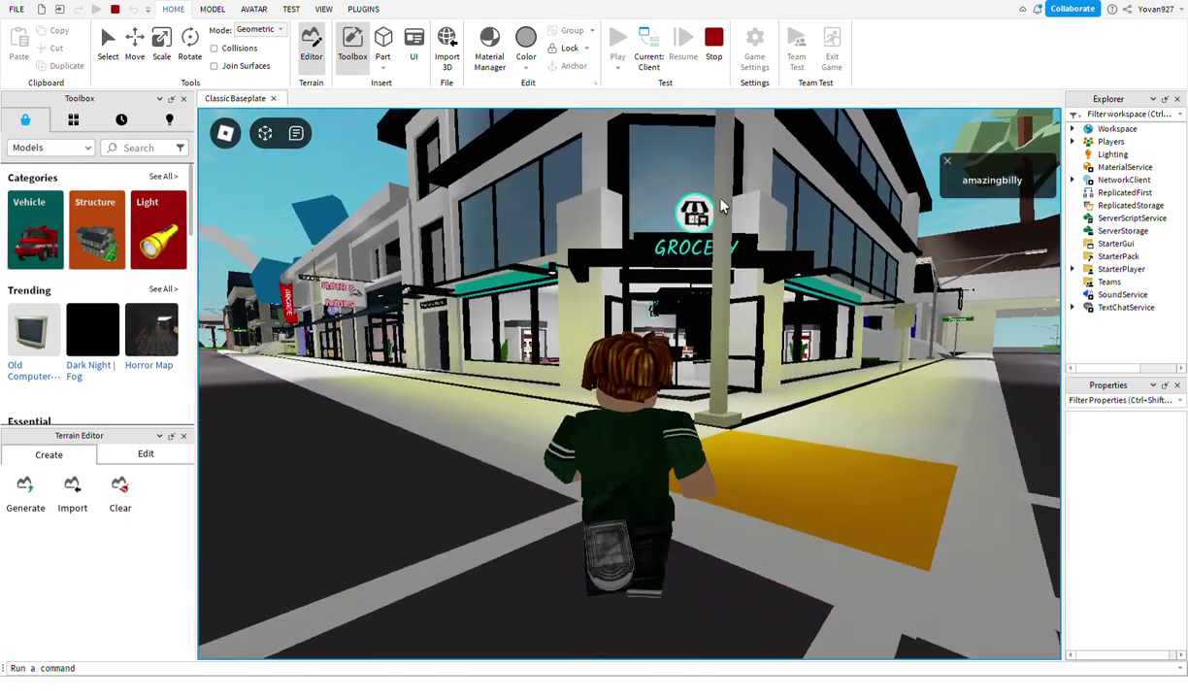
pyautogui.press('w')
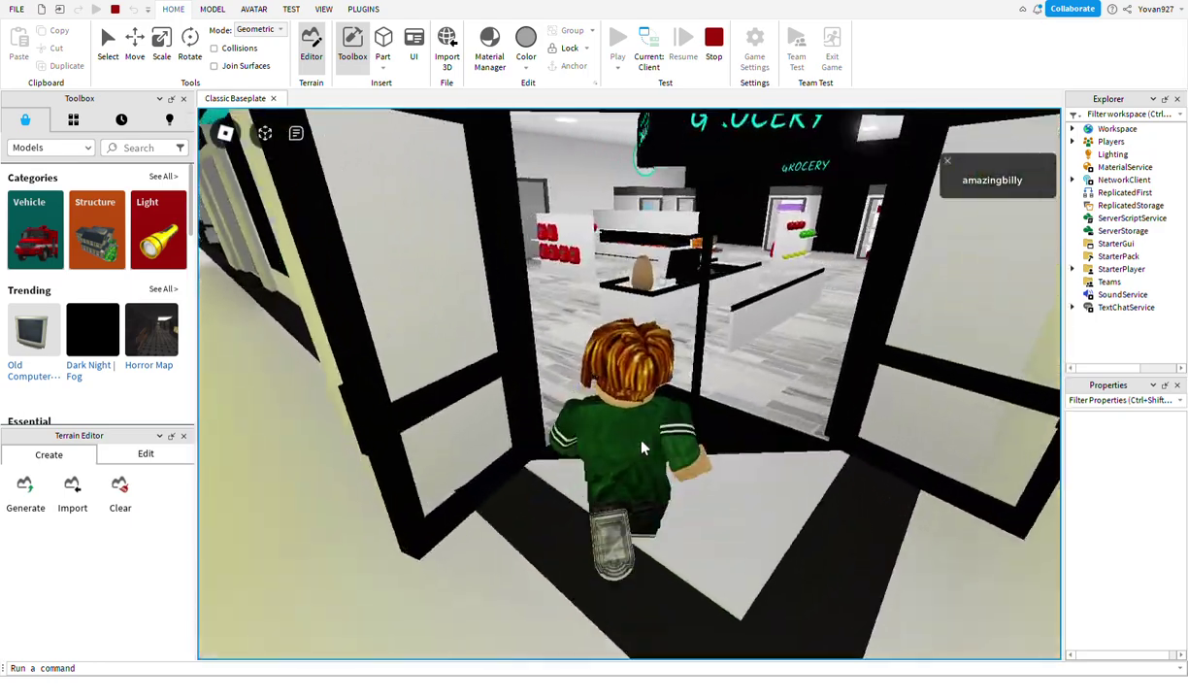
pyautogui.press('s')
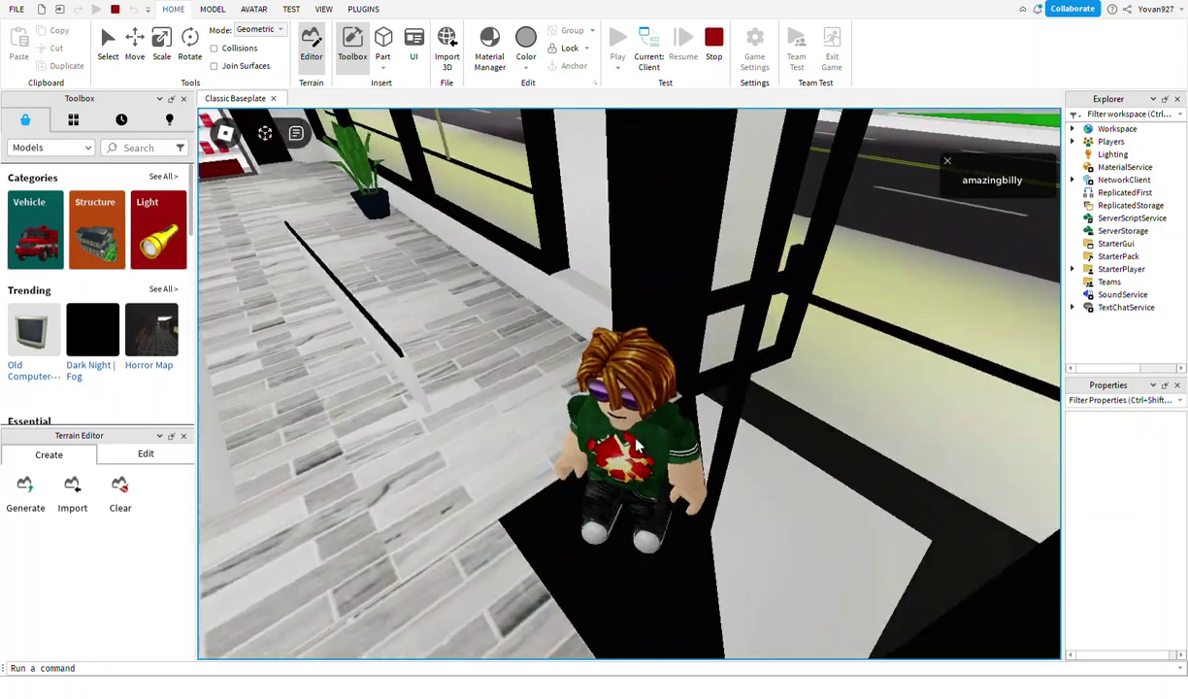
pyautogui.press('w')
pyautogui.press('s')
pyautogui.press('w')
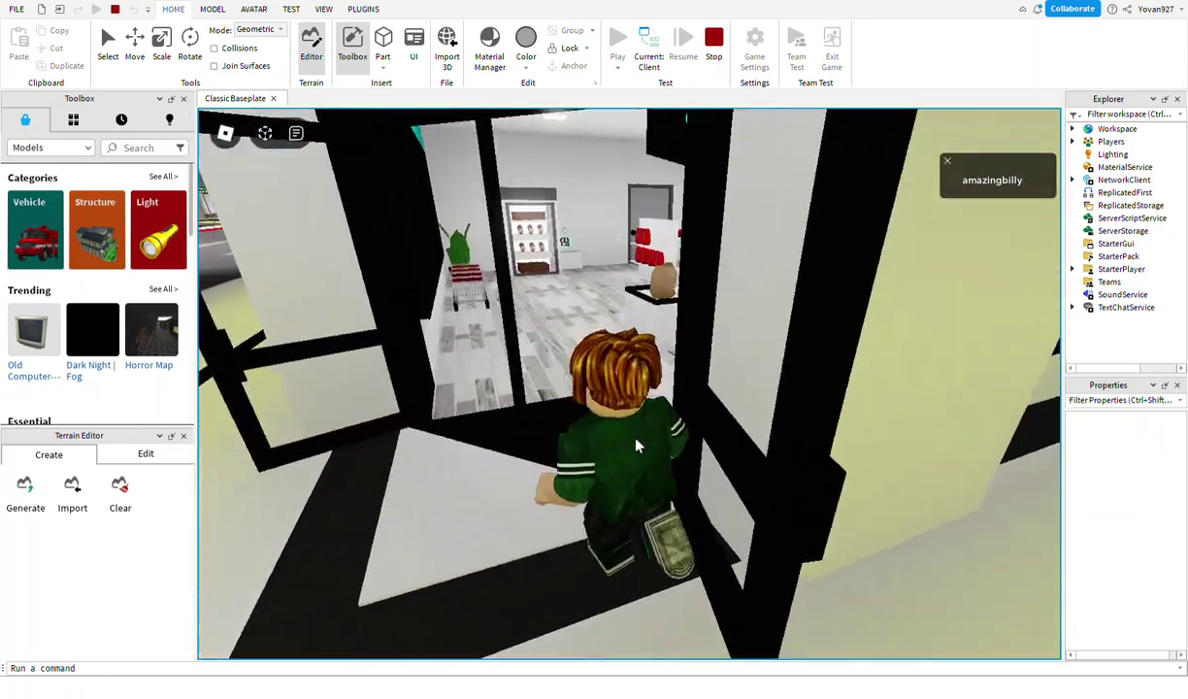
pyautogui.press('s')
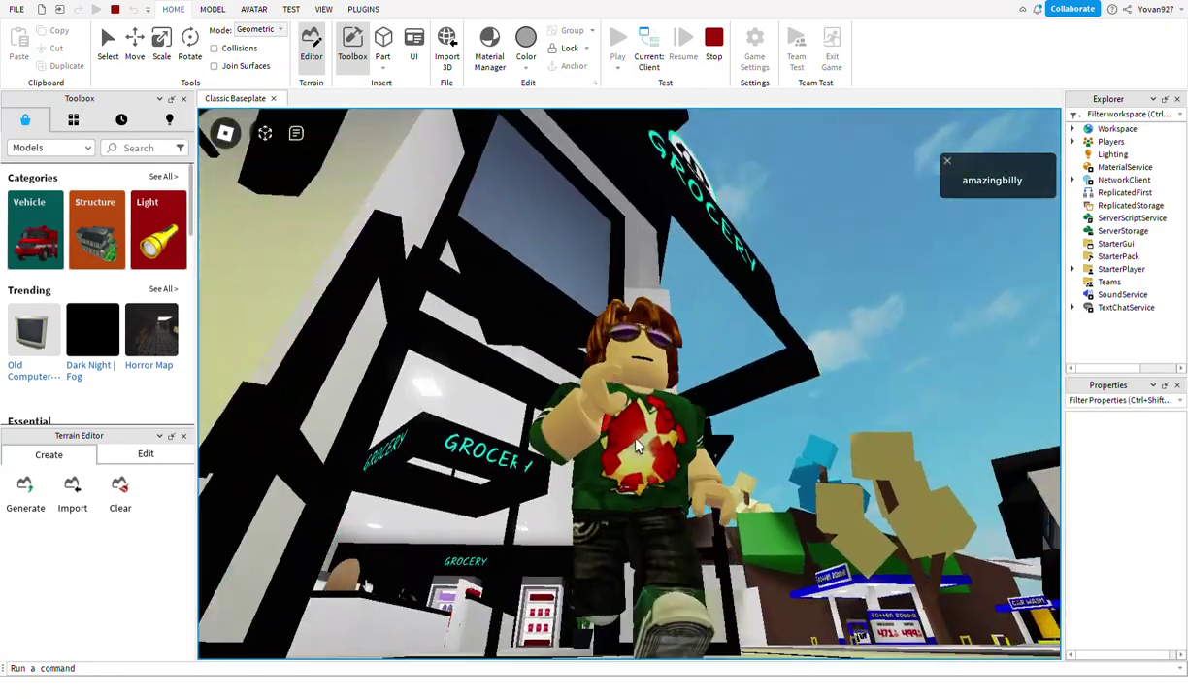
pyautogui.press('w')
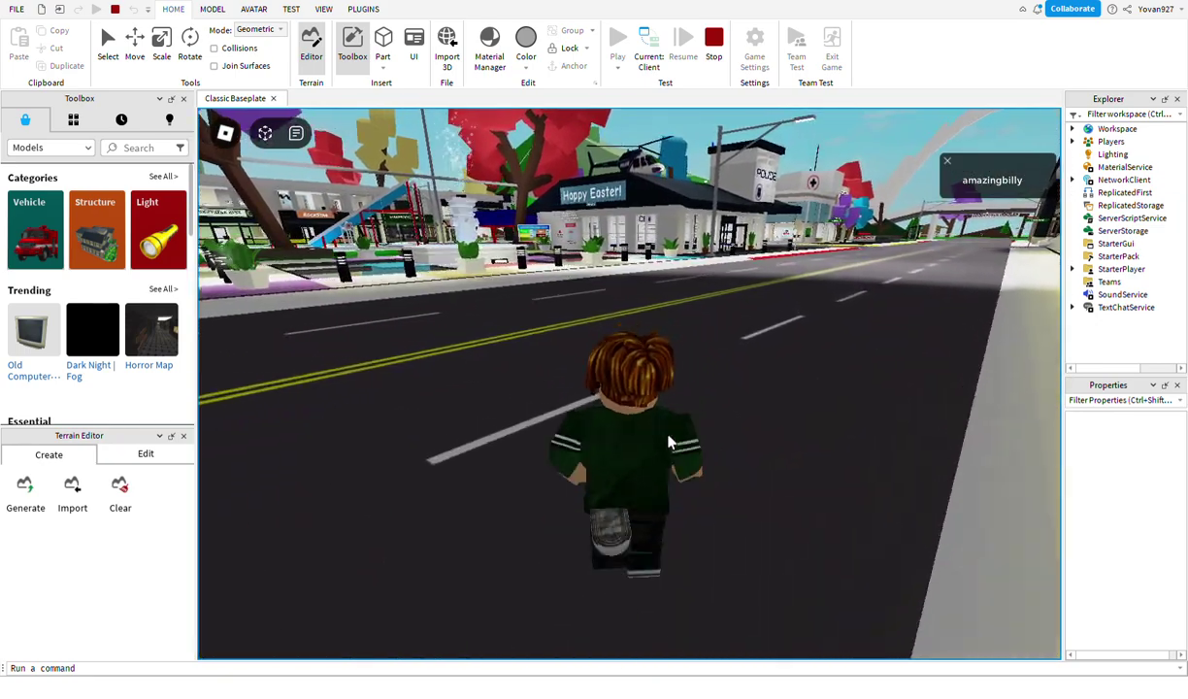
pyautogui.press('w')
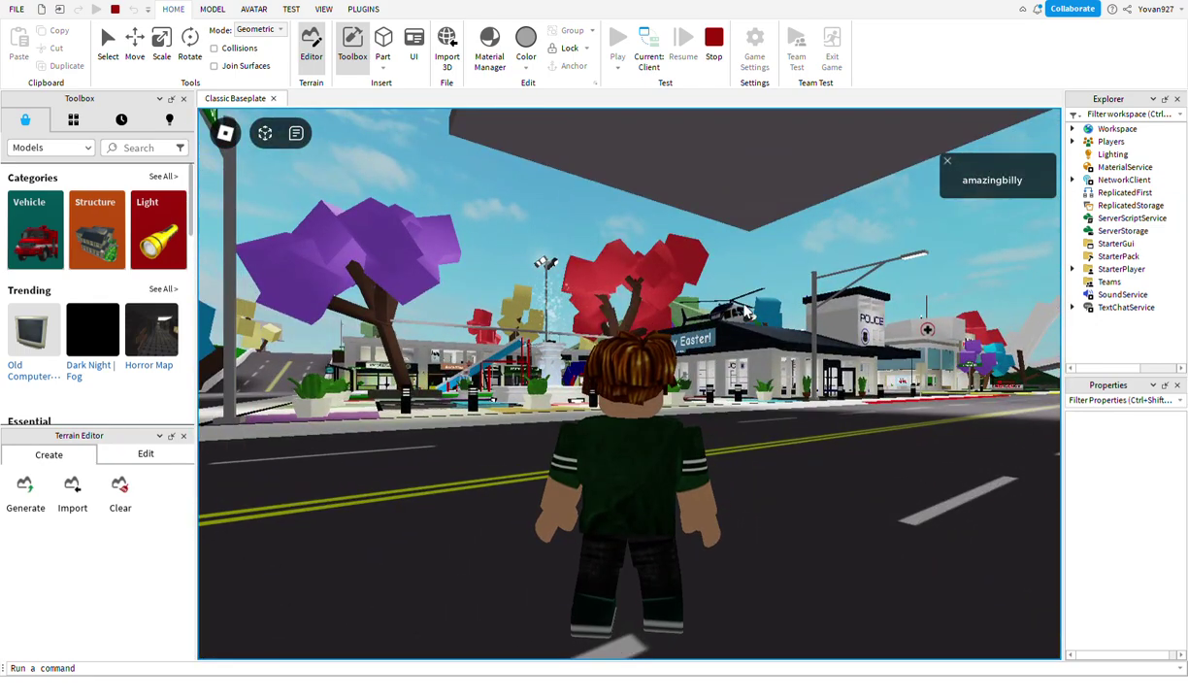
# Step: Leave the play test from the in-game menu and confirm Leave
pyautogui.click(226, 133)
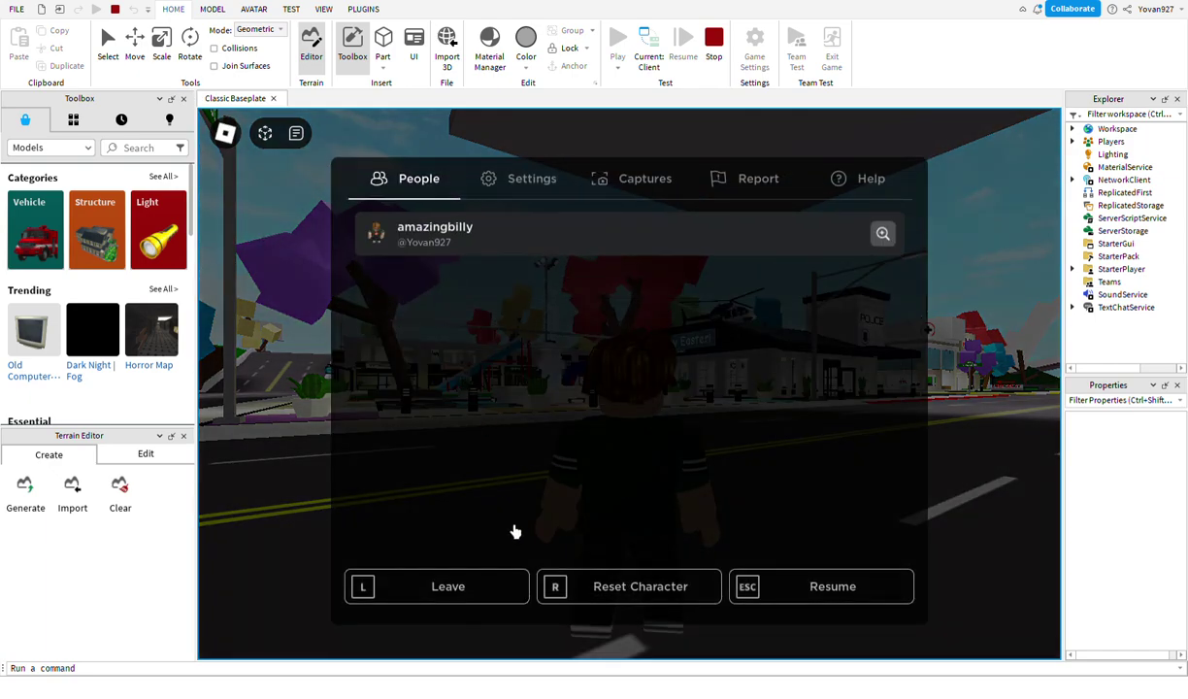
pyautogui.click(442, 561)
pyautogui.click(529, 373)
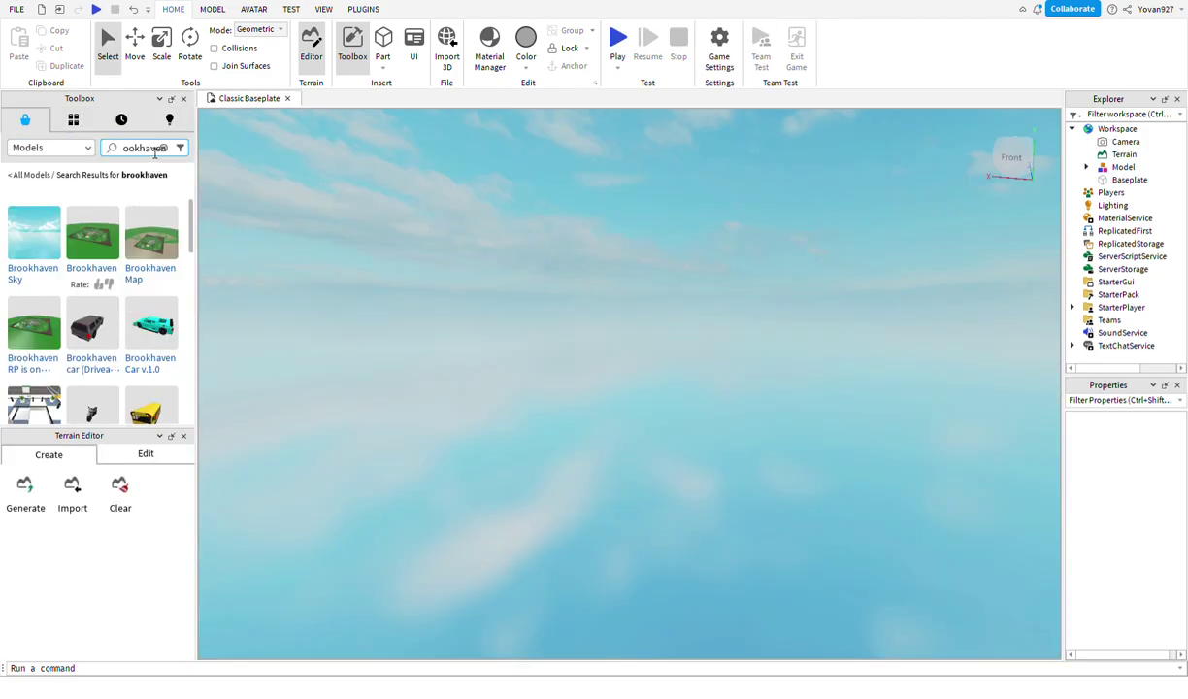
pyautogui.click(153, 150)
pyautogui.write('Yovan')
pyautogui.write('927')
# Step: Search the Toolbox for Yovan927, accept the 'yovan 927' suggestion, then clear the search text
pyautogui.press('Return')
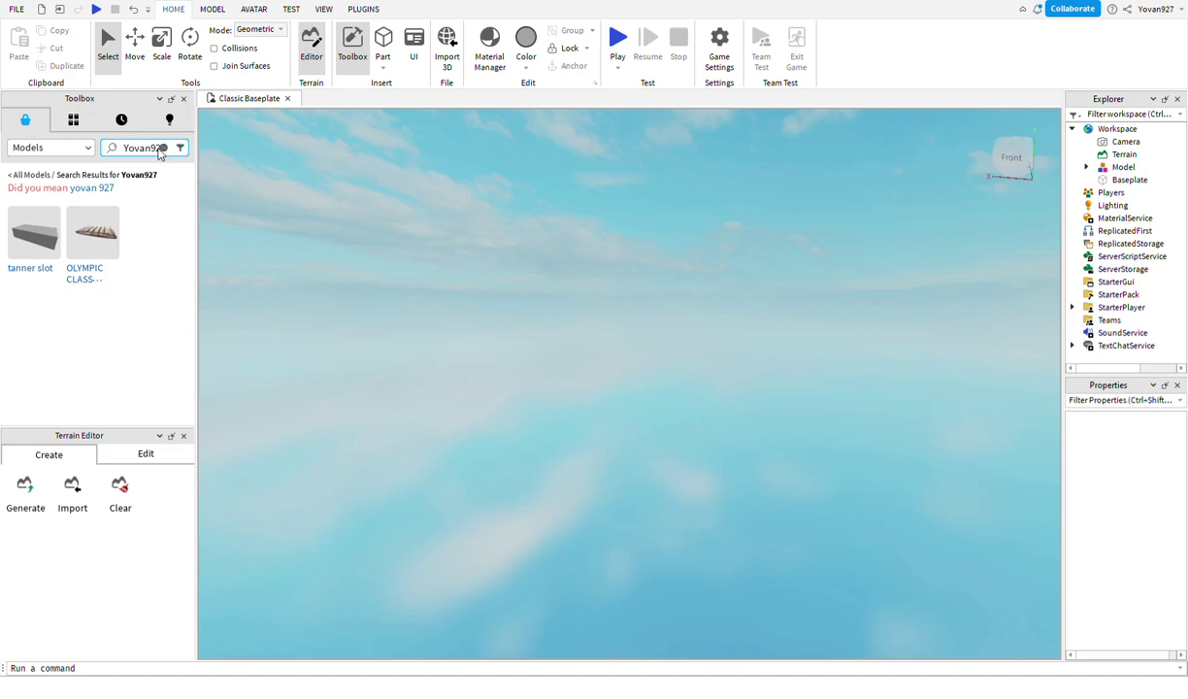
pyautogui.click(103, 190)
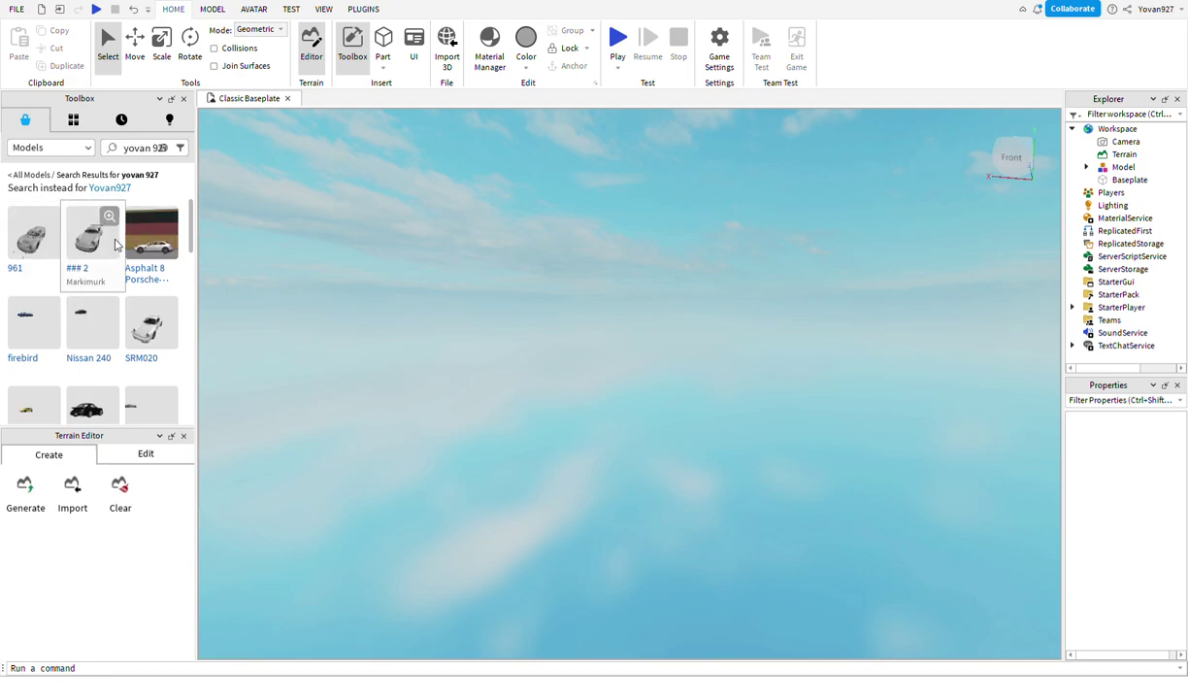
pyautogui.click(141, 151)
pyautogui.press('BackSpace')
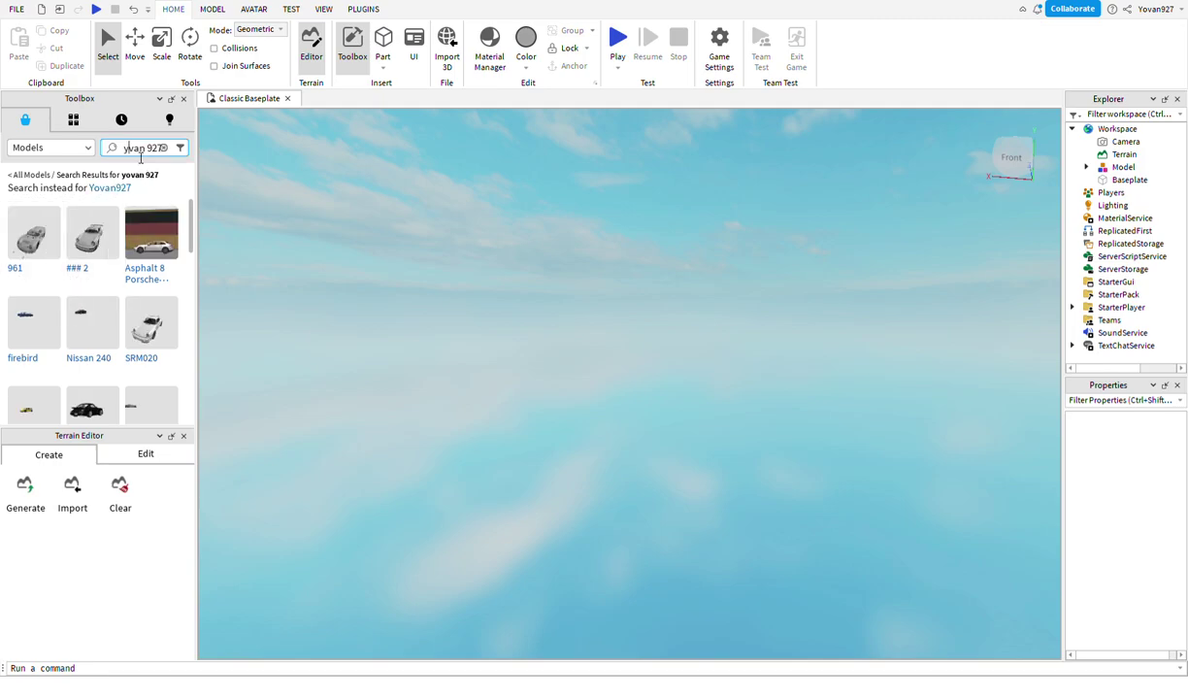
pyautogui.press('BackSpace')
pyautogui.press('End')
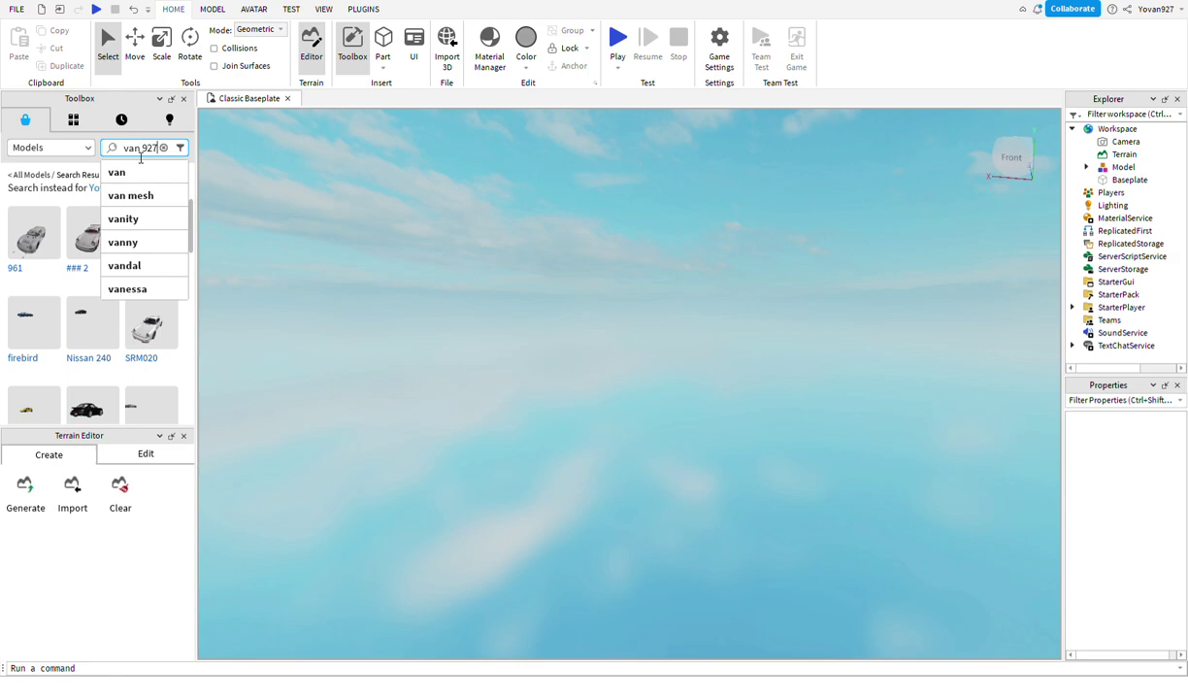
pyautogui.press('Escape')
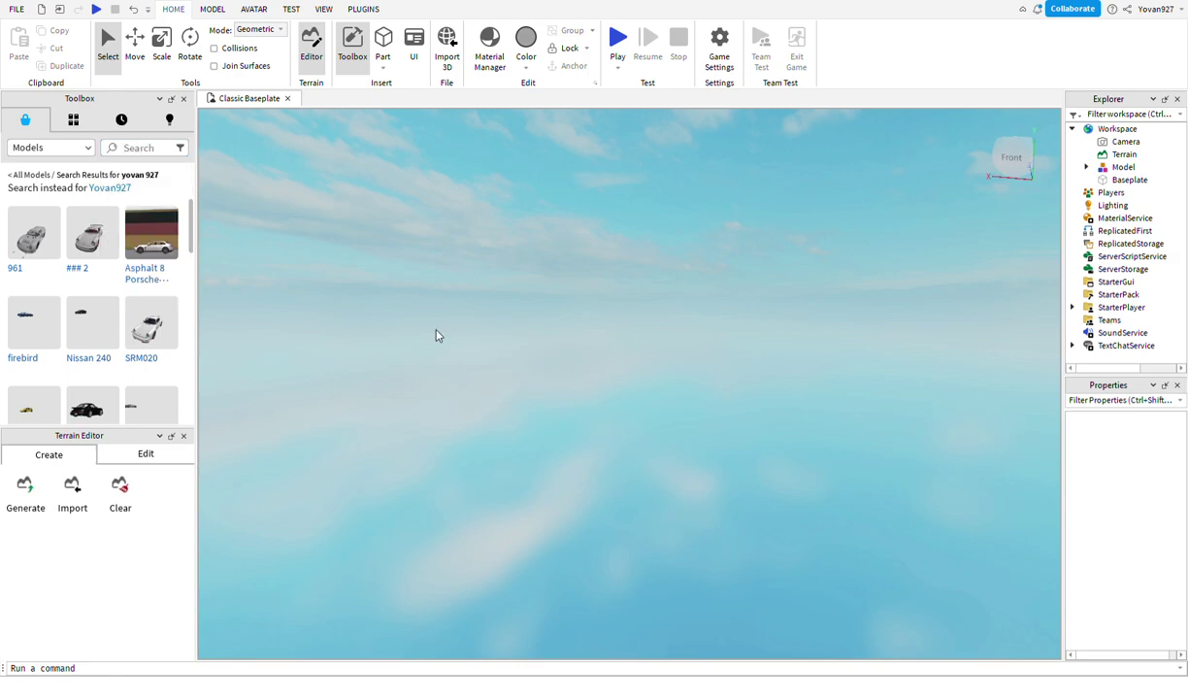
pyautogui.moveTo(438, 337); pyautogui.dragTo(449, 345, button='right')
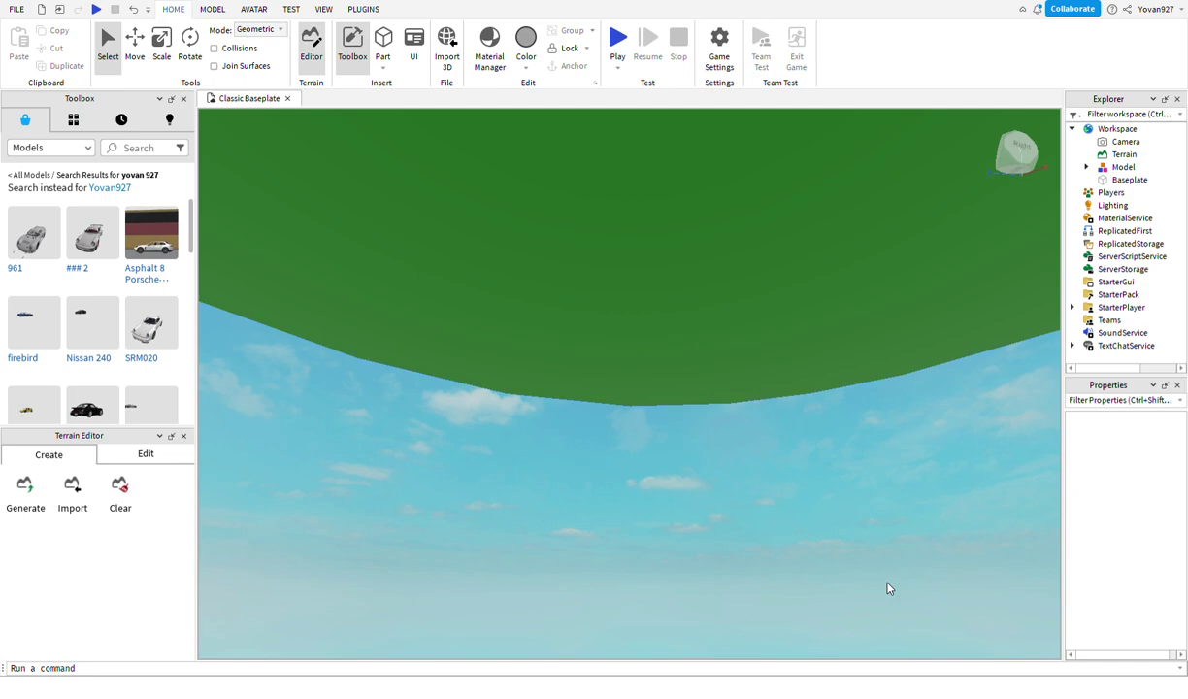
# Step: Save the place to Roblox as 'Brookheaven but the world is insame!' with Ctrl+S
pyautogui.hotkey('ctrl', 's')
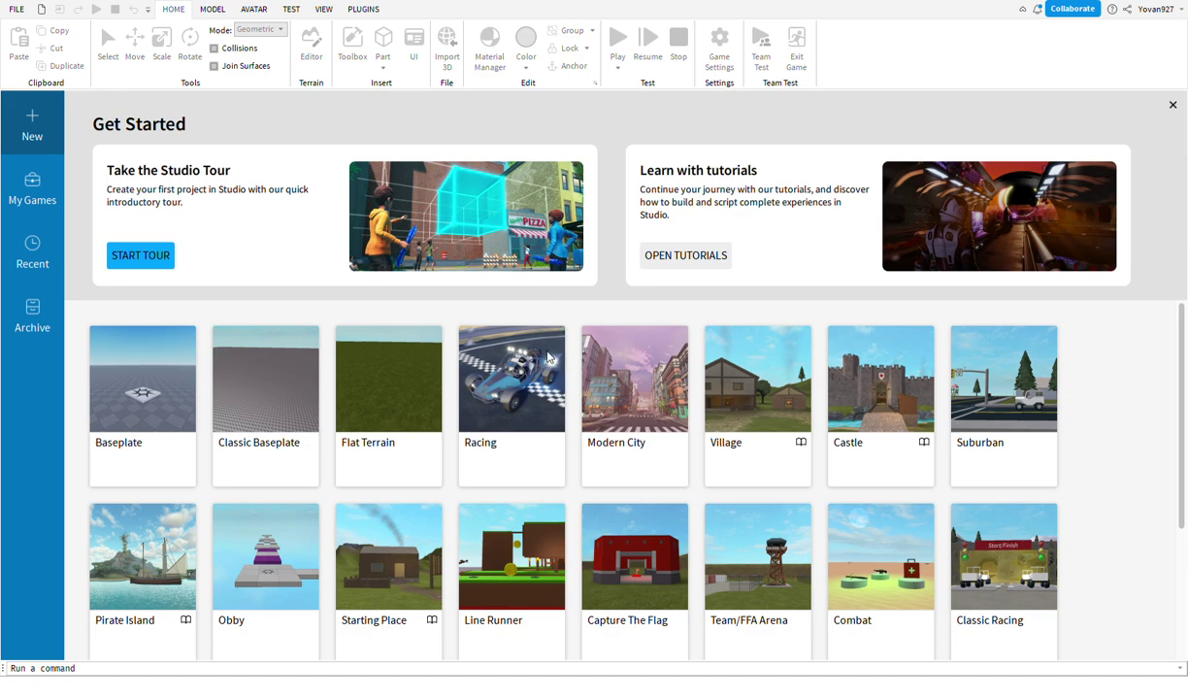
# Step: Open a place tile from the Get Started page
pyautogui.click(533, 334)
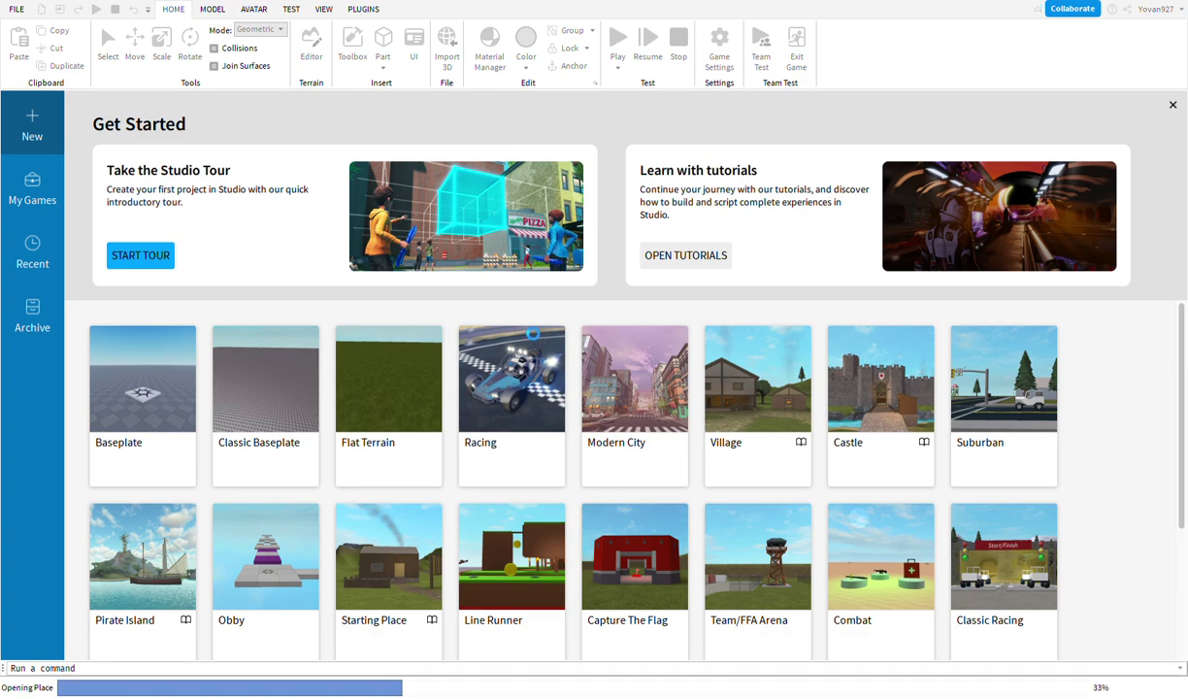